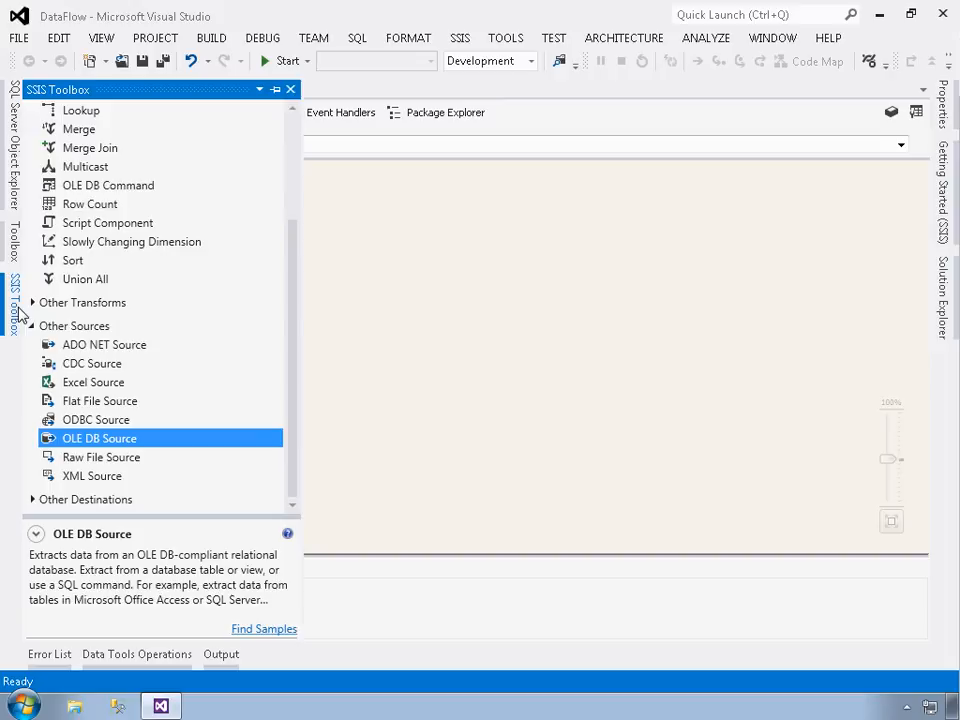
Add a Derived Column transformation below the OLE DB Source and connect the source's regular data output to it
scroll(98, 318, up, 2)
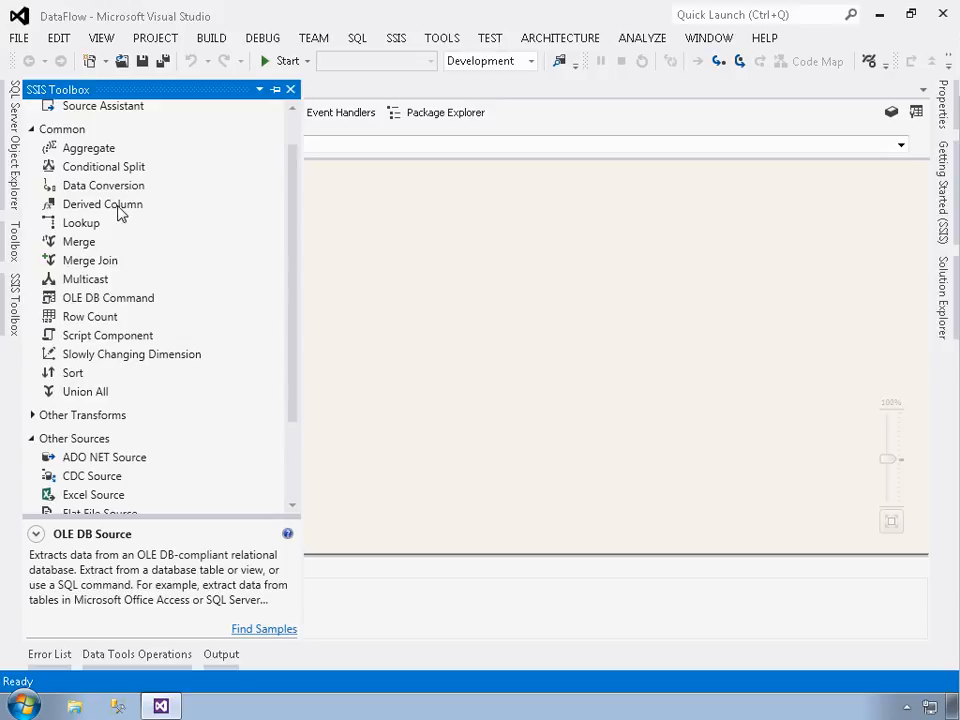
drag(117, 210, 169, 303)
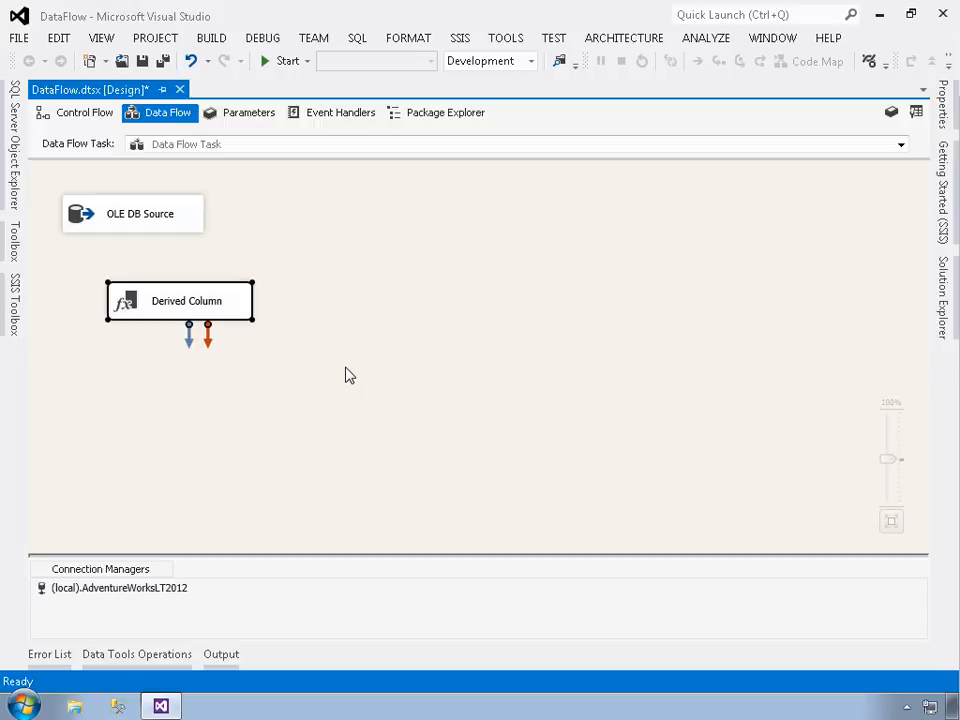
click(115, 218)
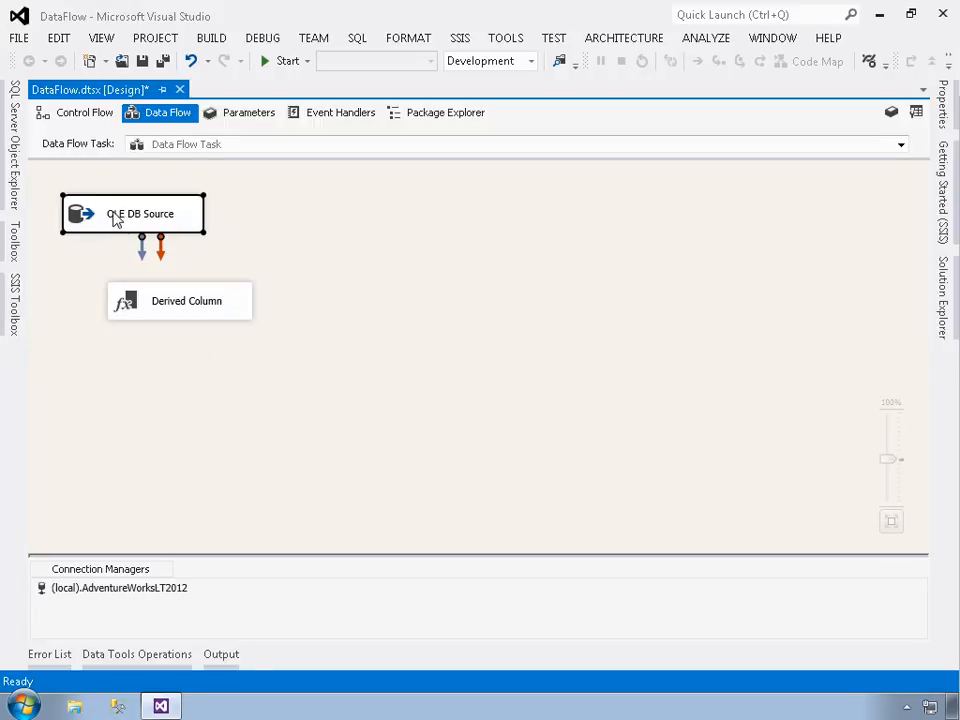
drag(145, 256, 171, 311)
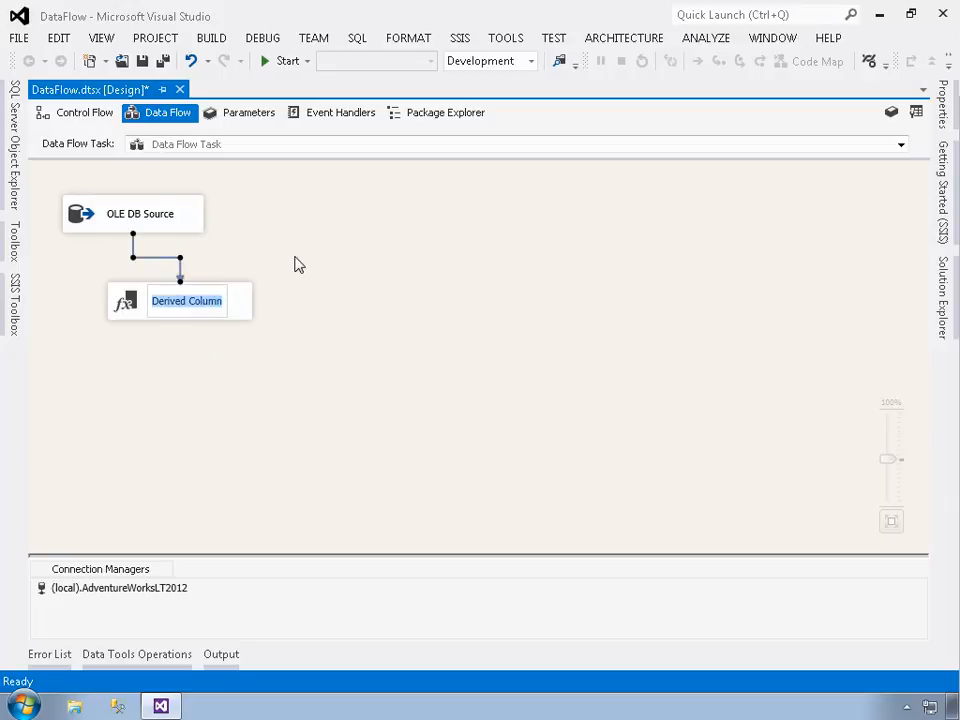
click(251, 317)
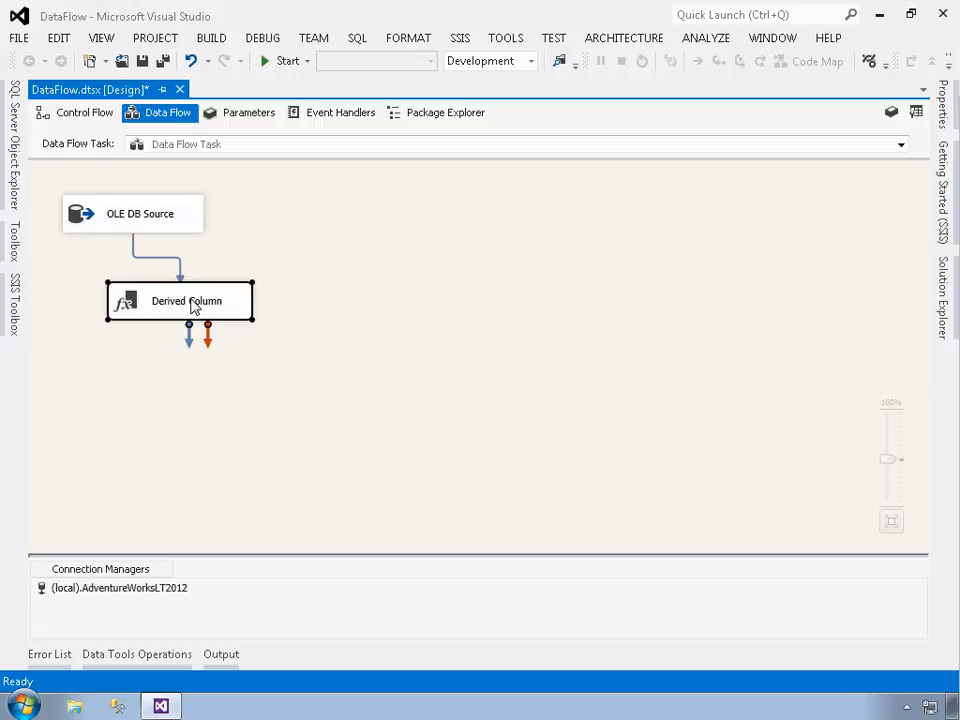
Open the Derived Column transformation for editing, look over the system variables and list the available input columns
double_click(185, 307)
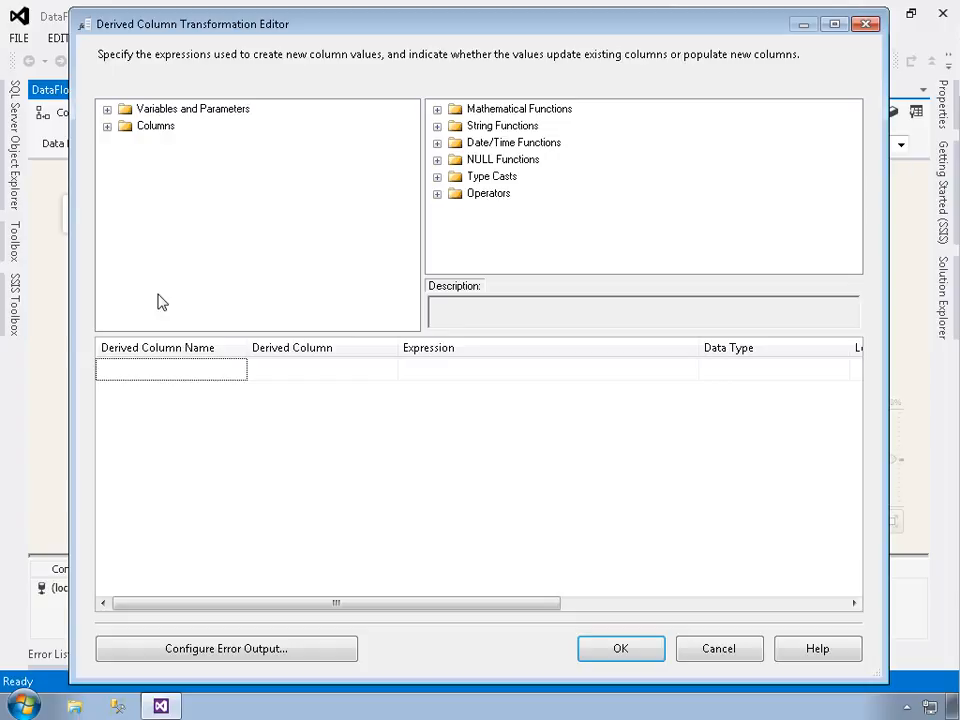
click(107, 110)
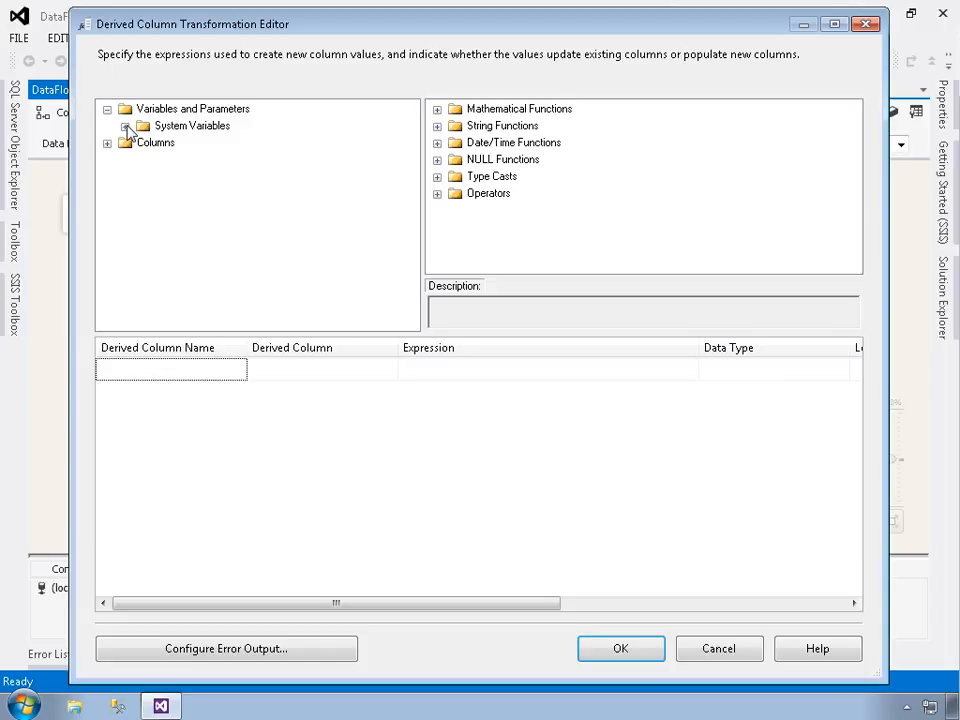
click(125, 127)
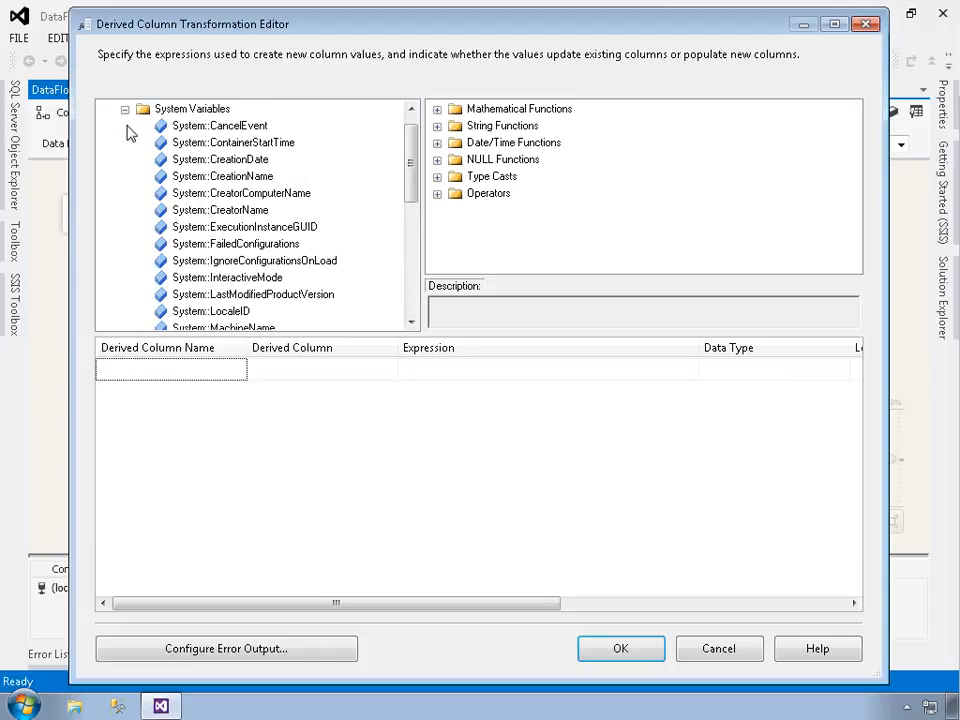
click(125, 110)
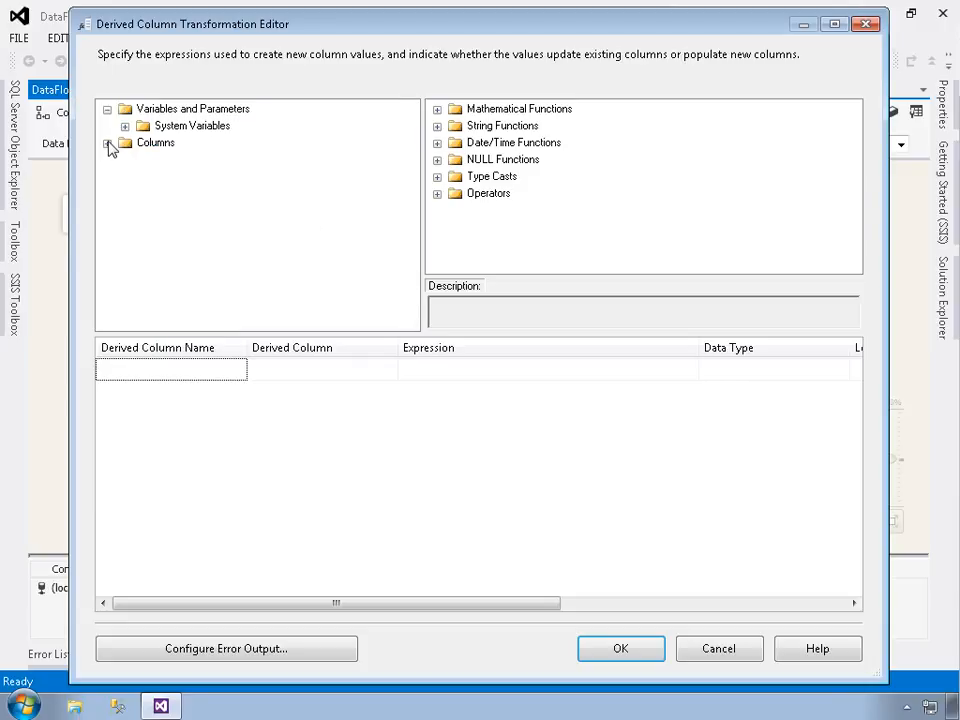
click(107, 109)
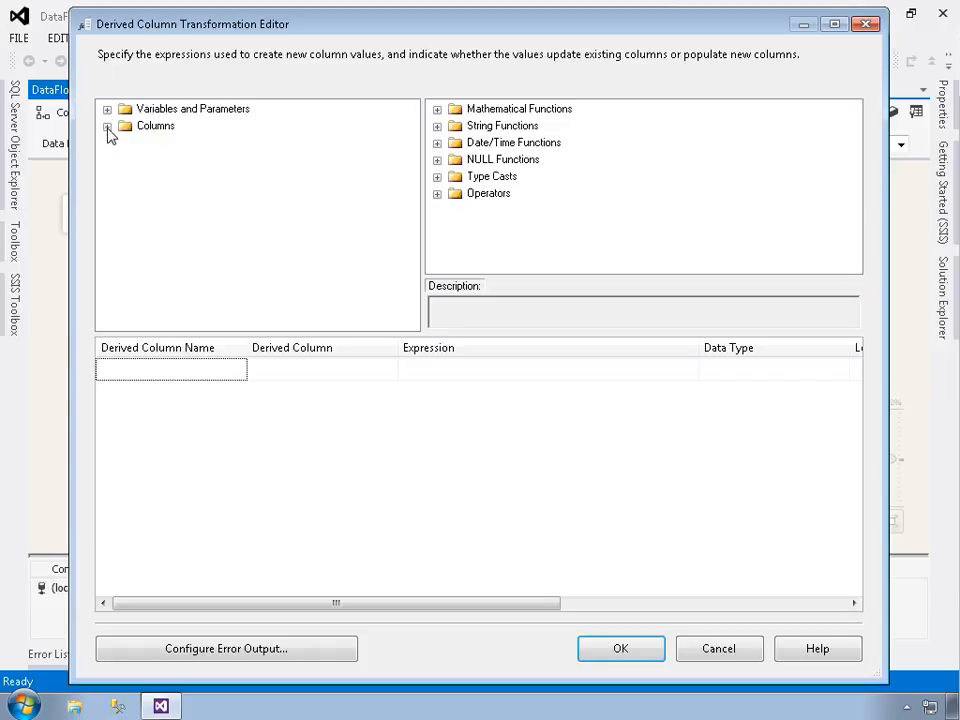
click(107, 127)
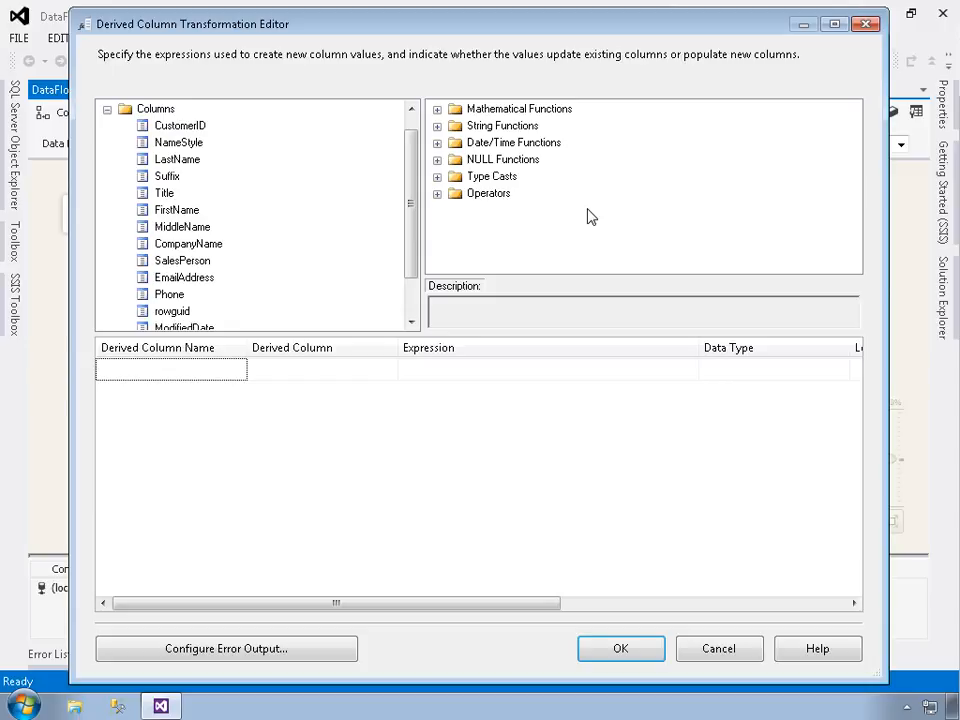
Create a new derived column whose expression uses the UPPER string function
click(440, 128)
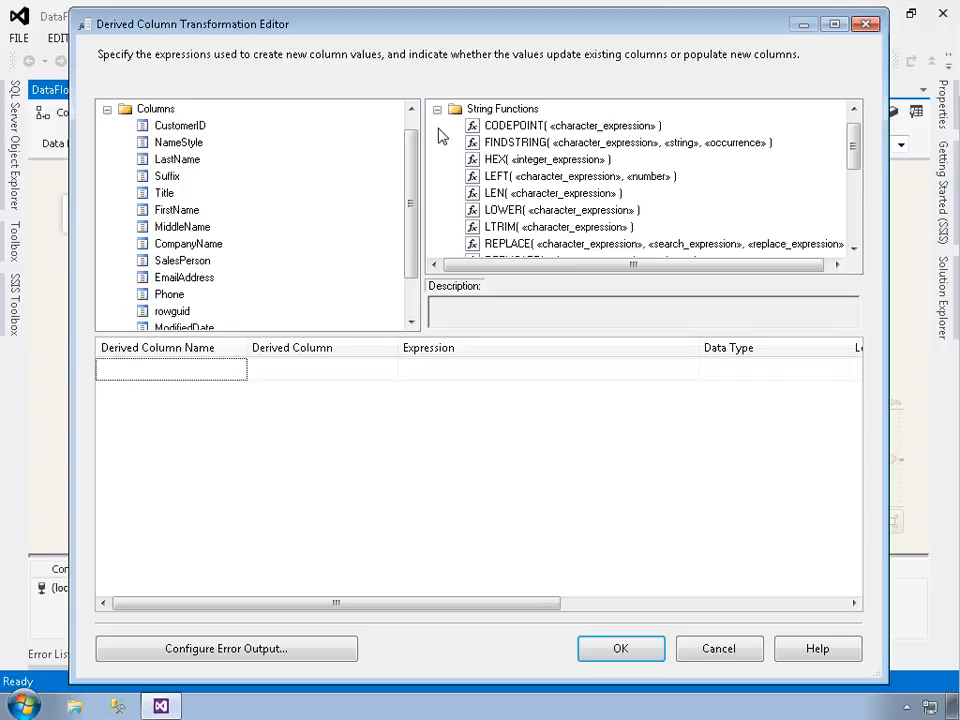
drag(851, 146, 855, 218)
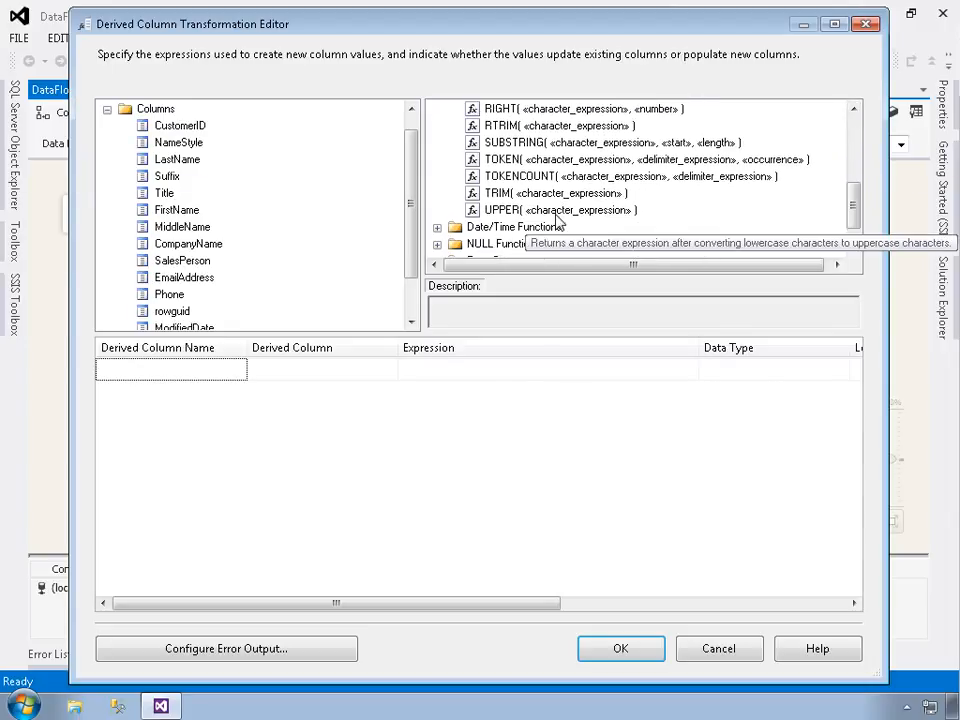
click(556, 212)
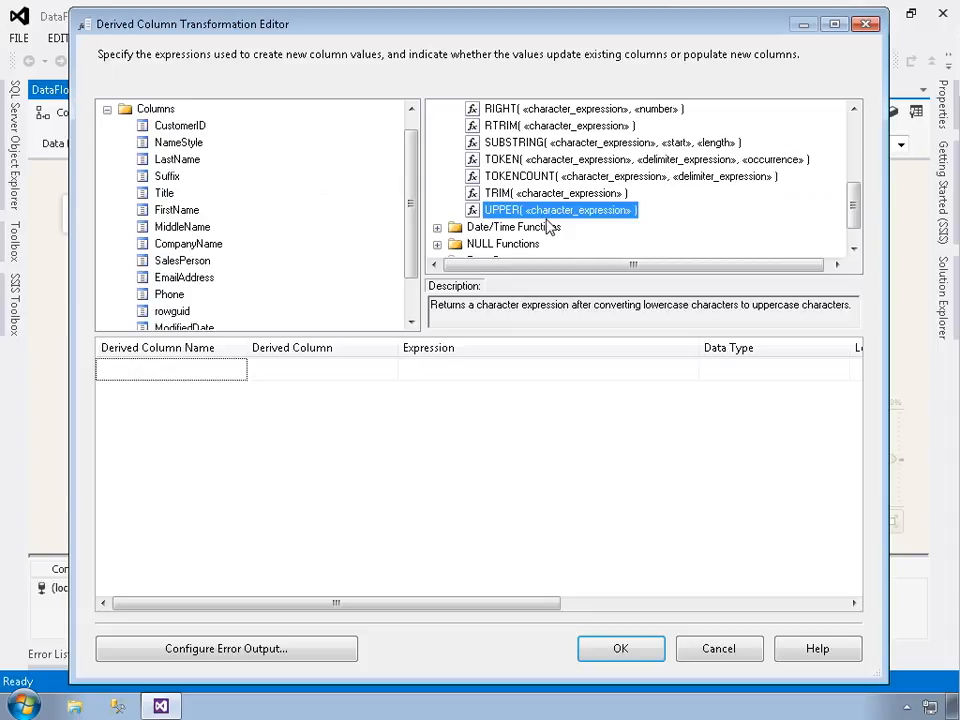
drag(515, 212, 467, 375)
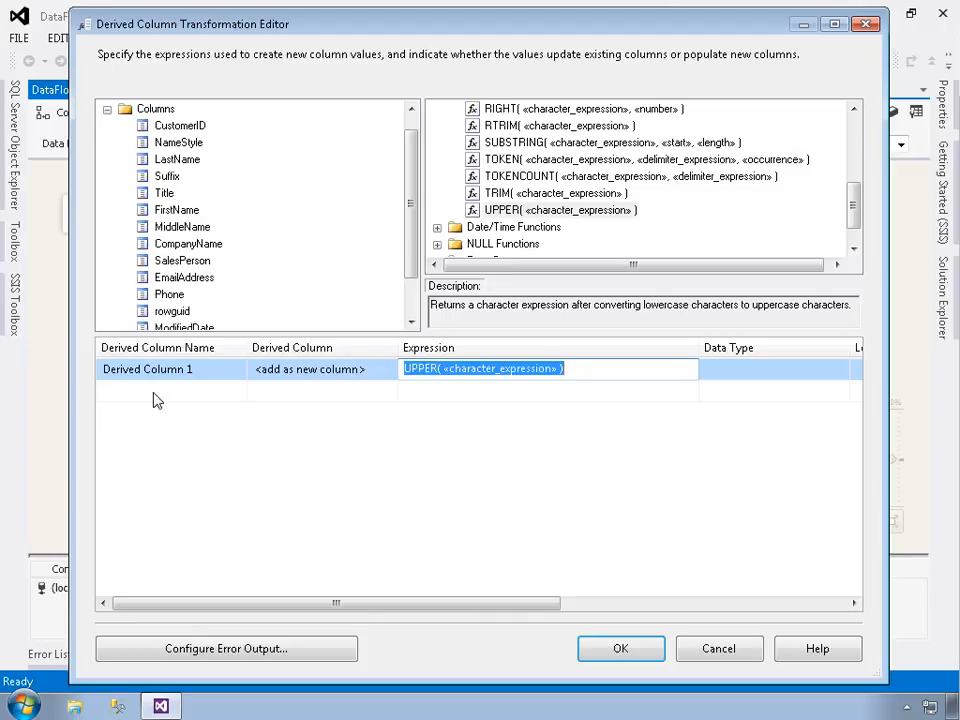
Name the new derived column FullName
click(214, 377)
drag(214, 377, 101, 401)
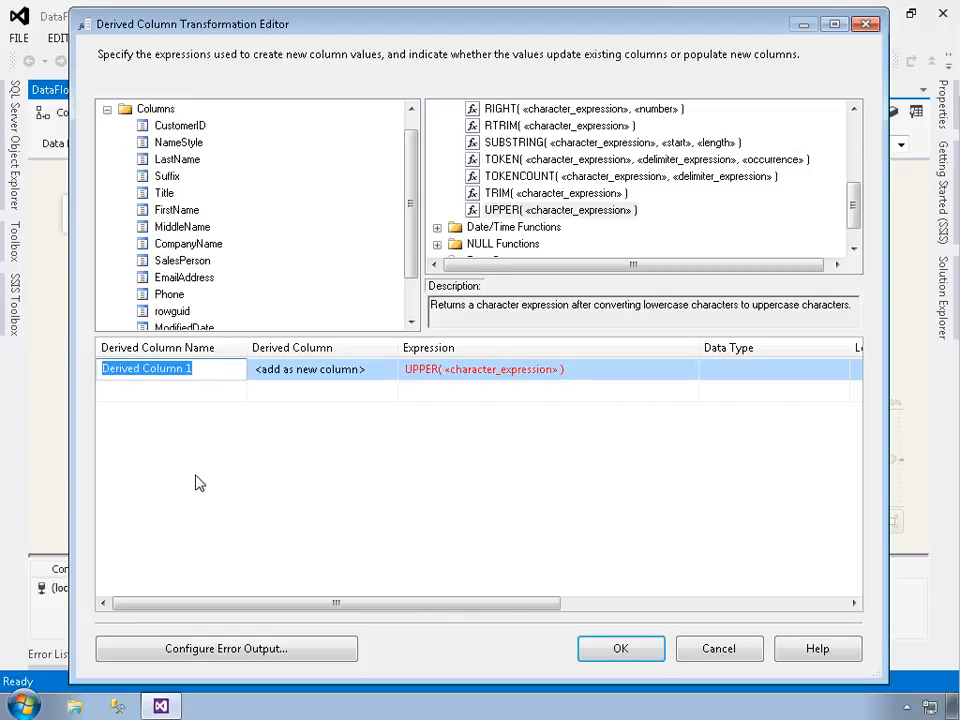
text(FullName)
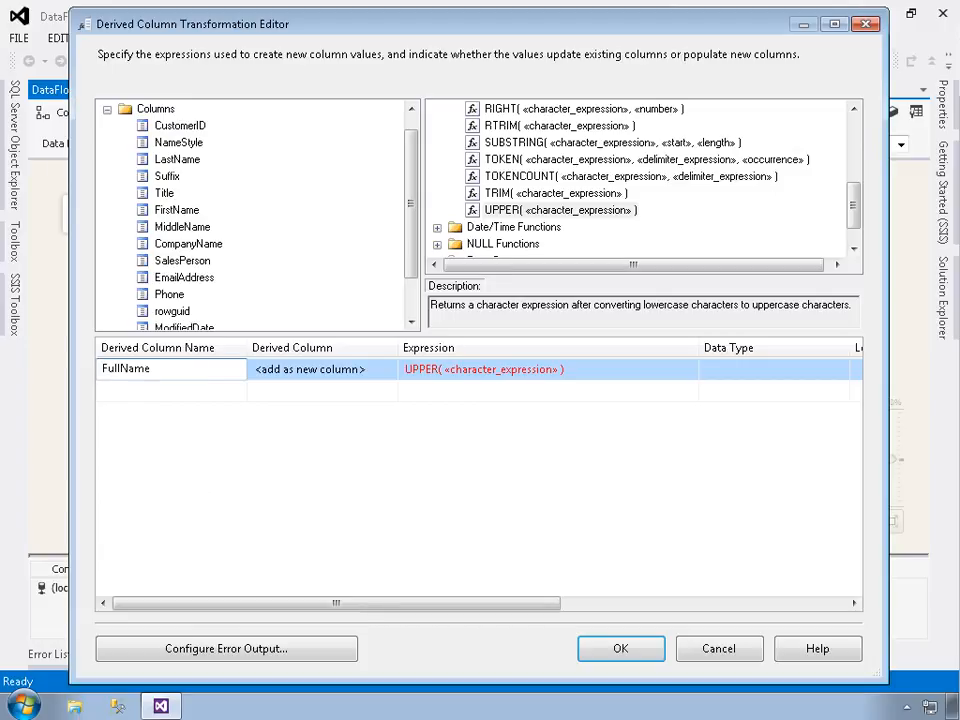
key(Return)
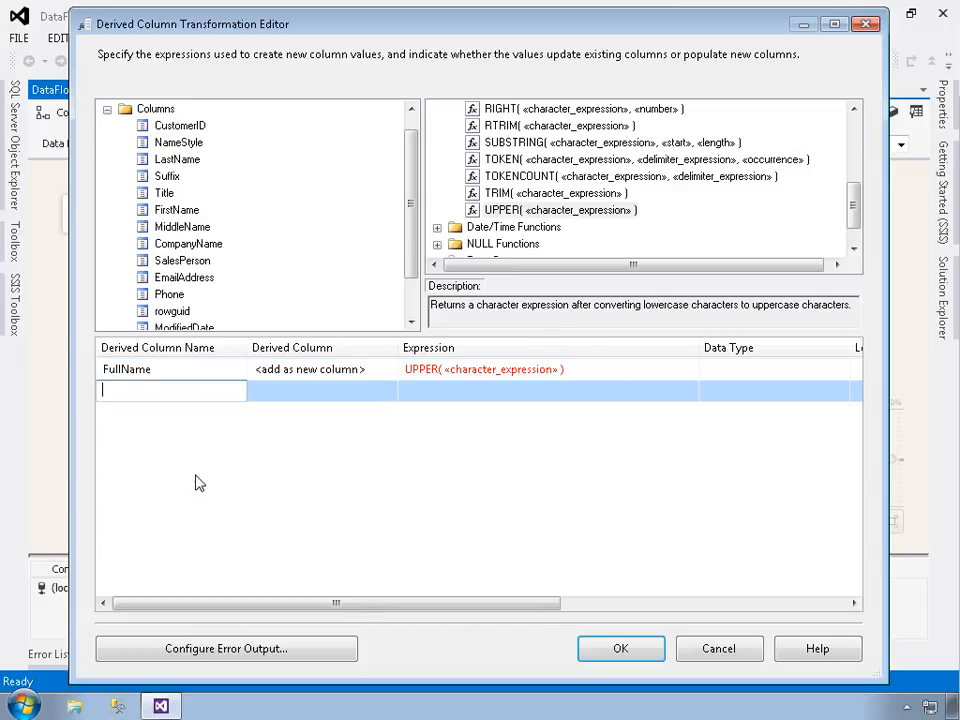
click(206, 371)
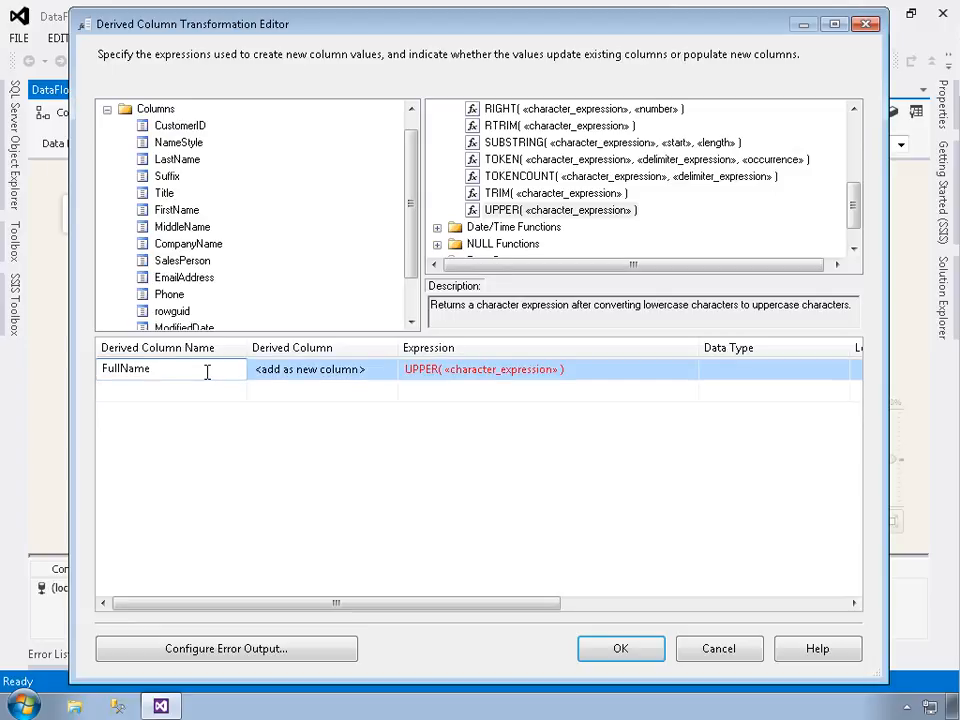
Check which existing columns FullName could replace, keeping the <add as new column> option
click(331, 376)
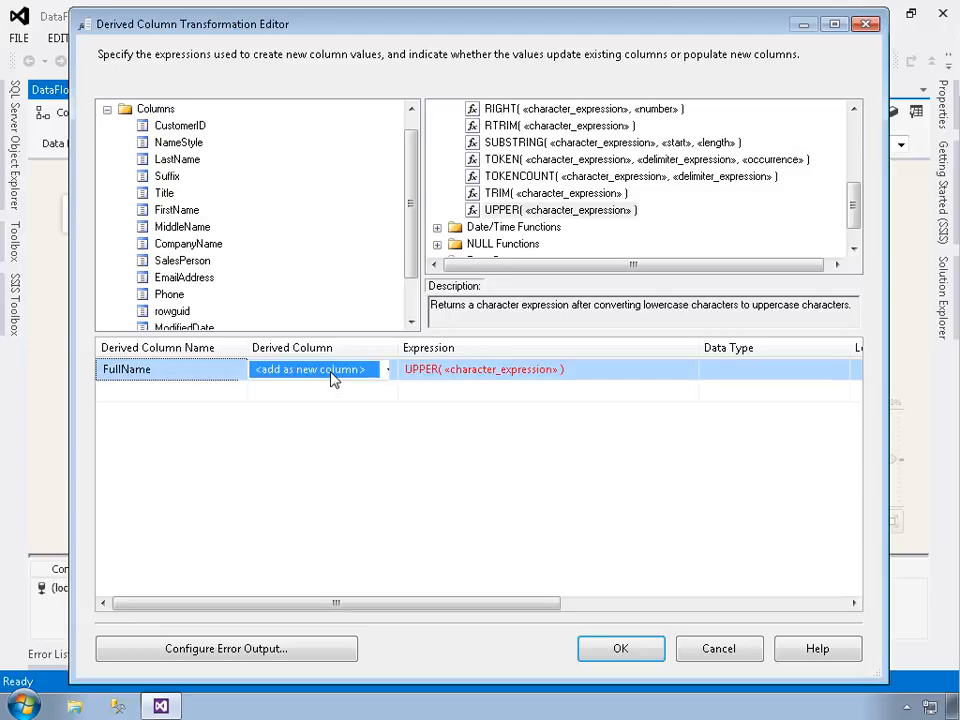
click(392, 370)
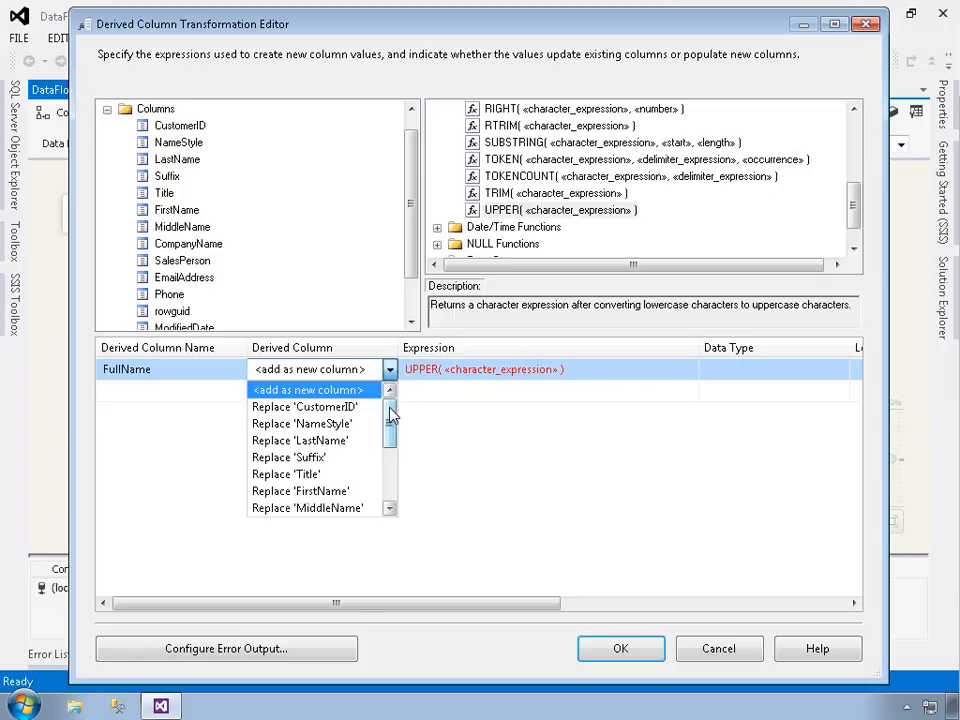
mouse_move(392, 413)
mouse_down()
mouse_move(390, 497)
mouse_move(393, 404)
mouse_up()
click(392, 370)
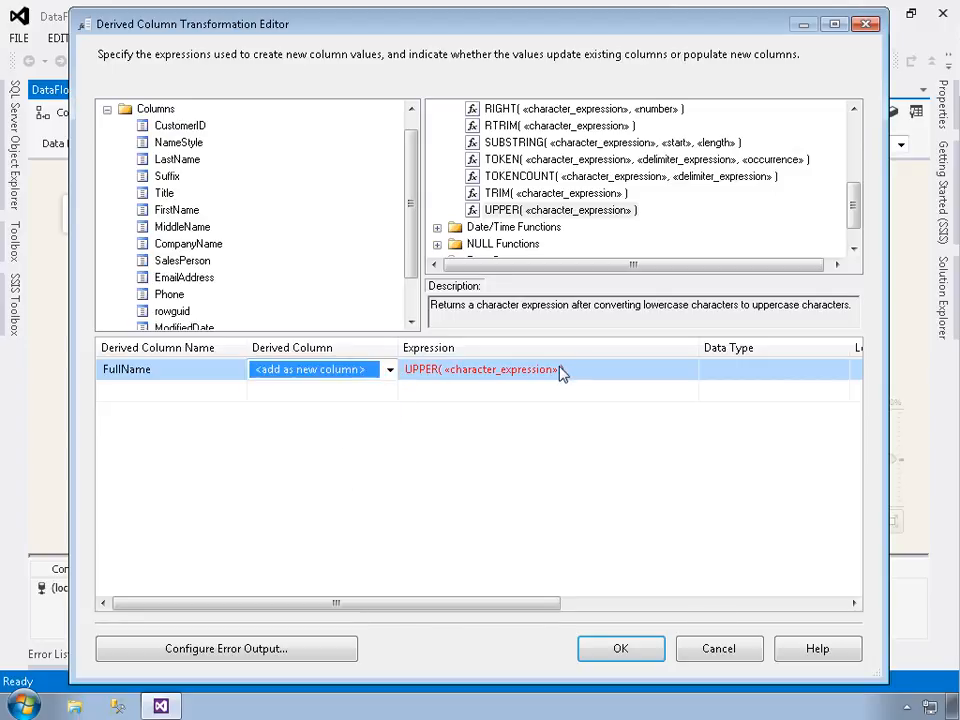
Replace the «character_expression» placeholder in the UPPER function with the FirstName column
click(586, 377)
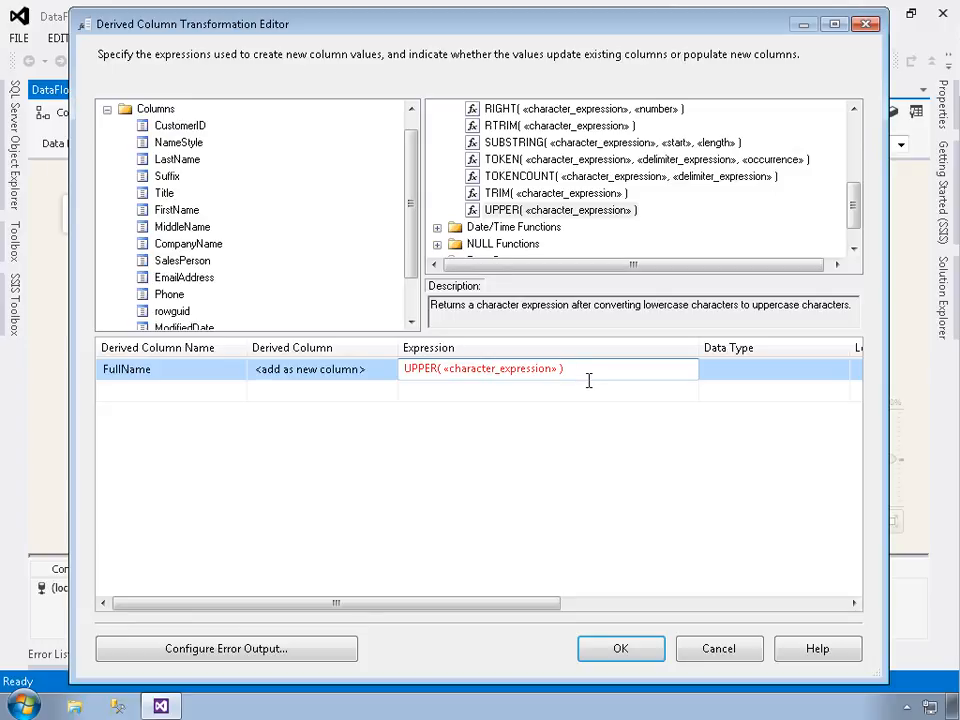
click(172, 213)
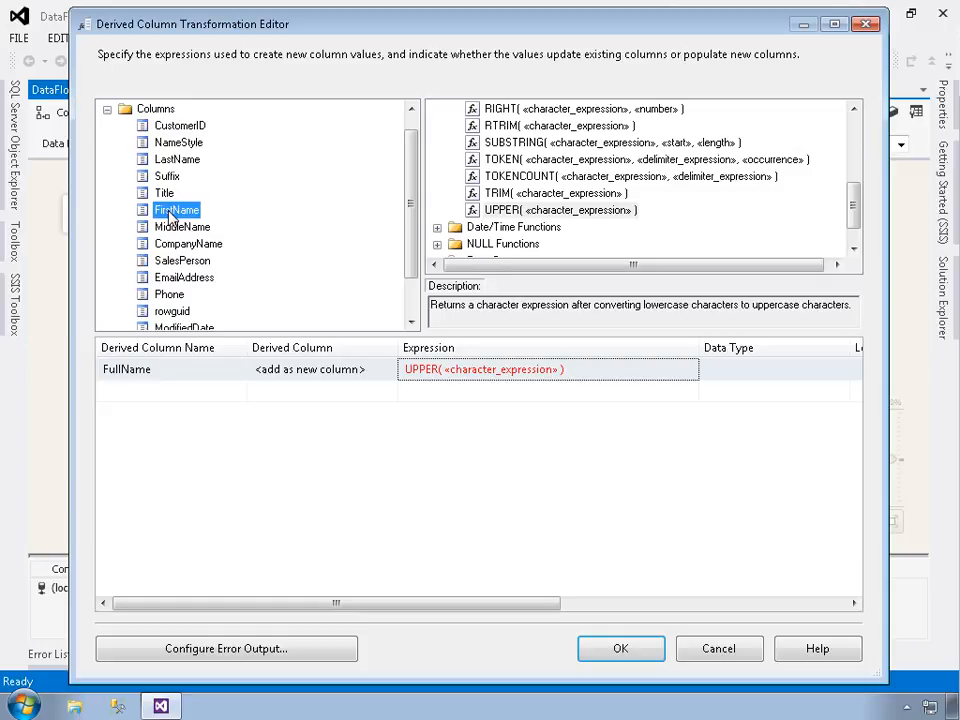
drag(170, 215, 457, 378)
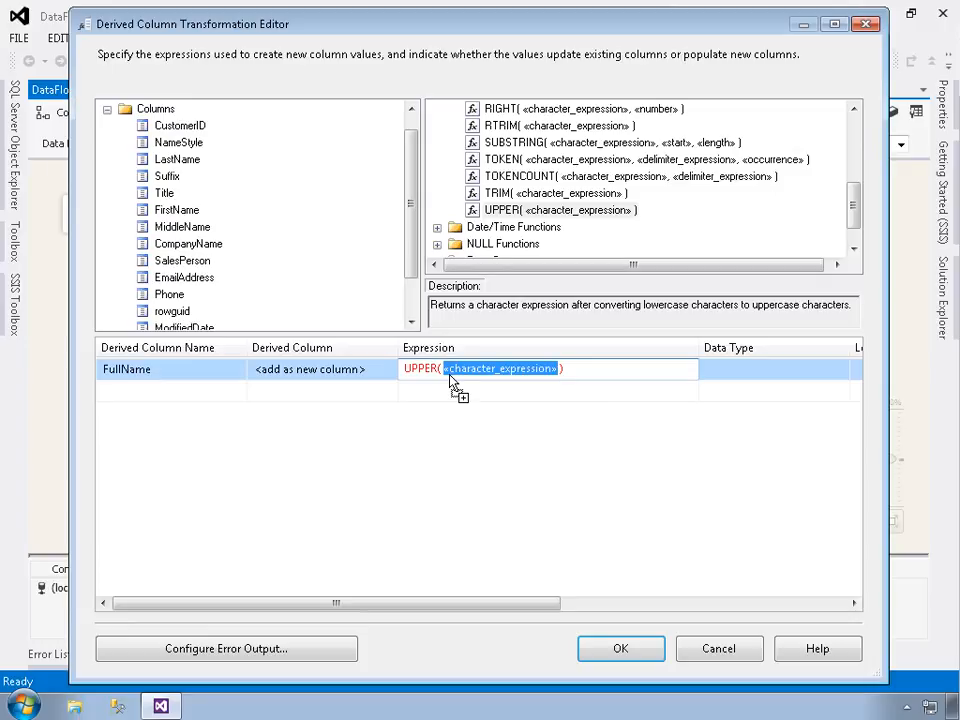
drag(449, 373, 450, 376)
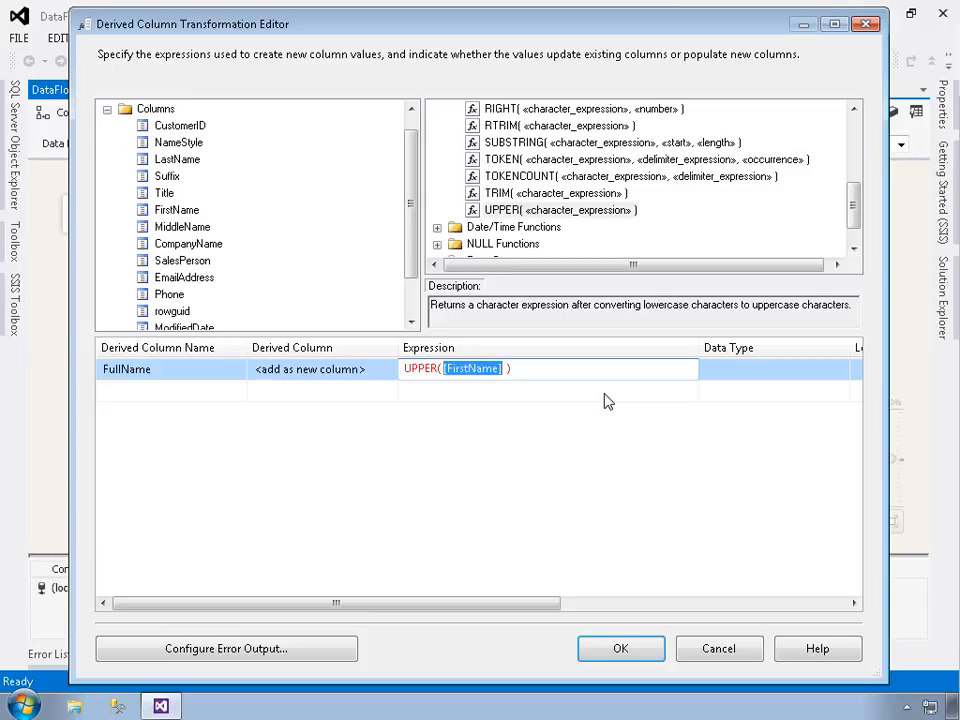
Extend the FullName expression to UPPER([FirstName] + " " + [LastName]), check the resulting data type and length, and accept the transformation
click(538, 377)
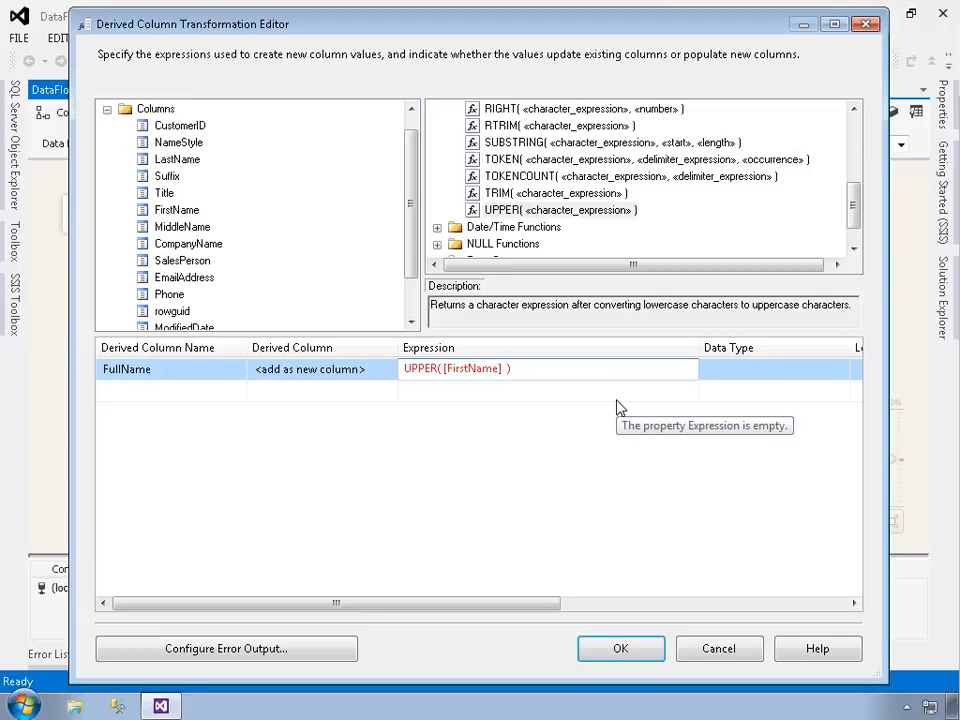
text(+ " " )
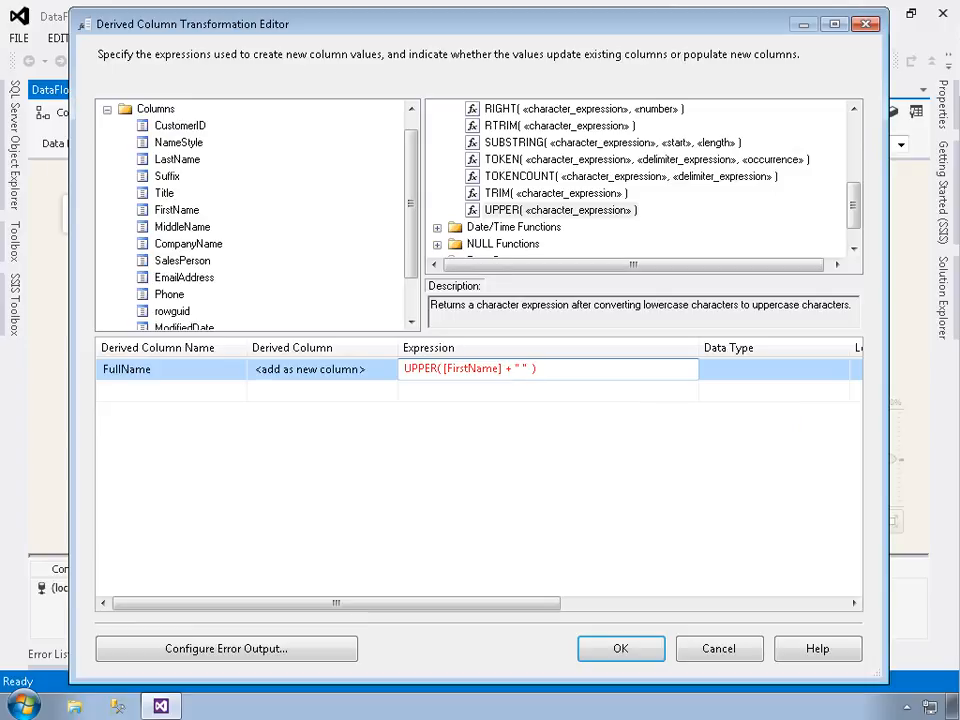
text(+)
drag(170, 158, 546, 376)
drag(543, 374, 555, 377)
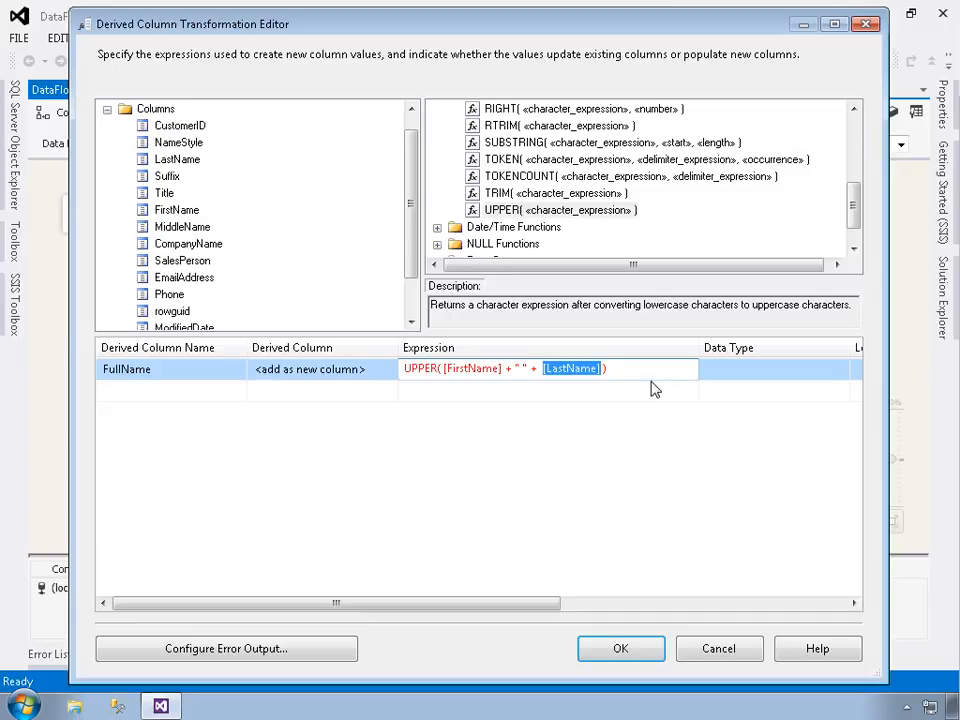
click(716, 378)
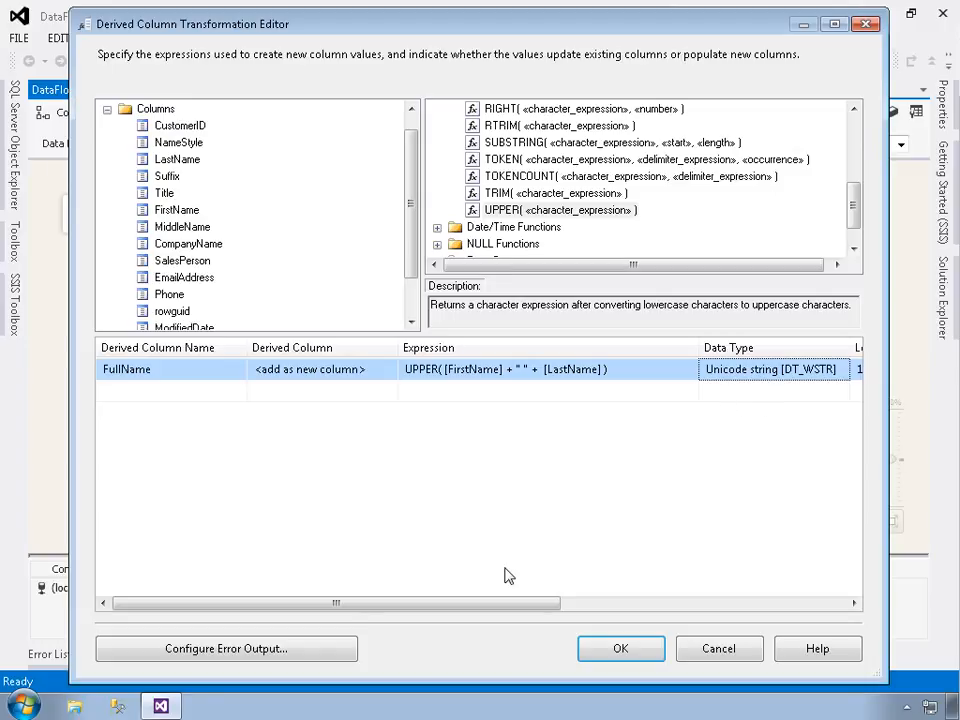
drag(540, 607, 797, 619)
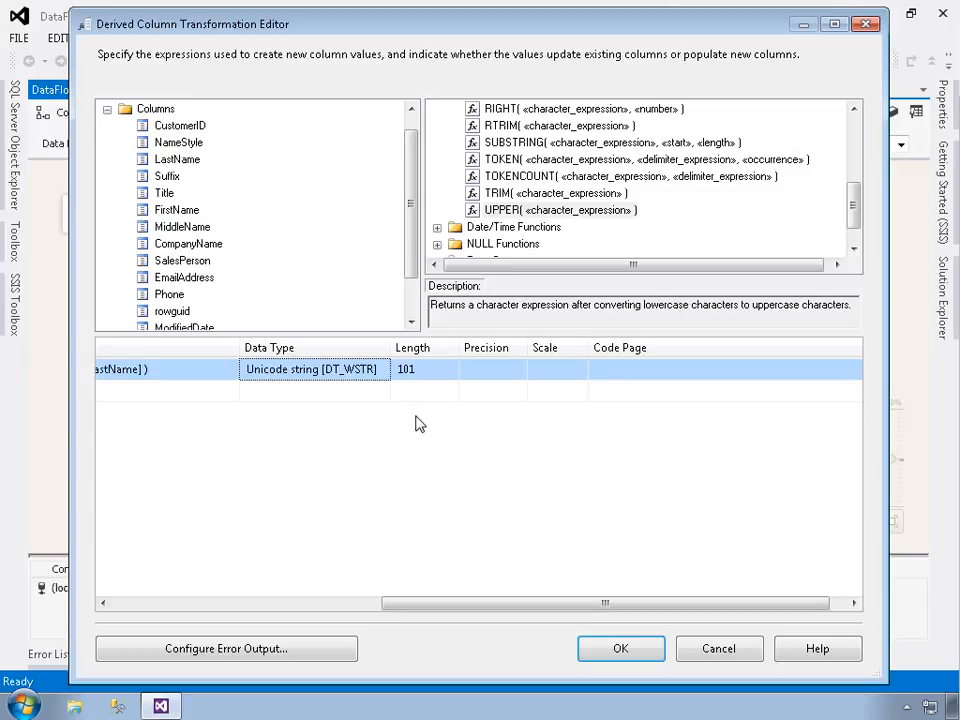
click(628, 656)
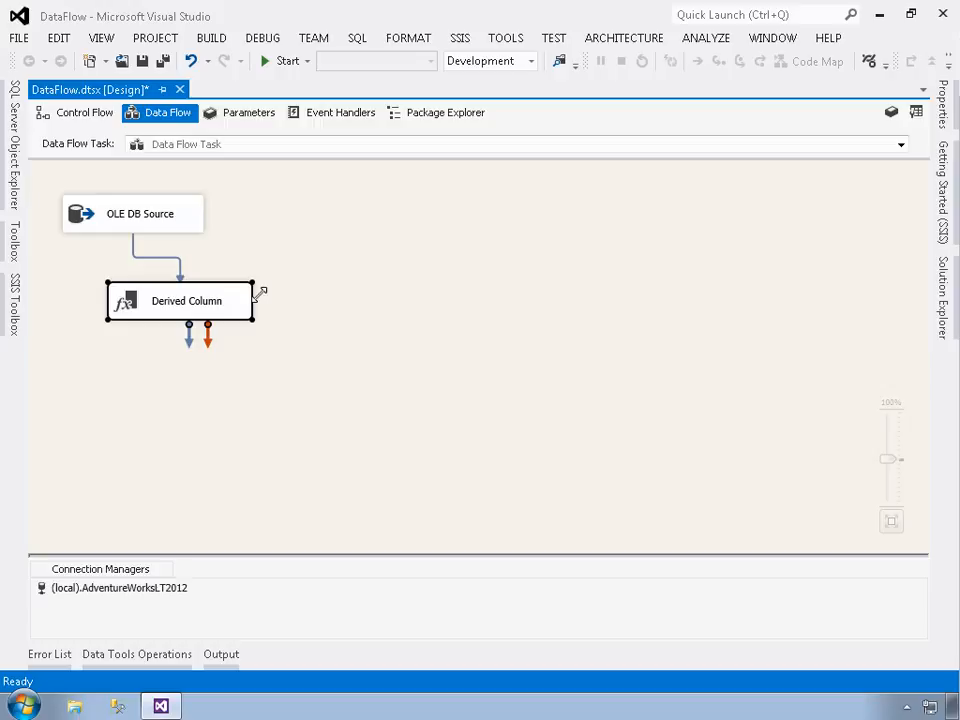
Add a DataReader Destination to the data flow and place it below the Derived Column transformation
click(16, 302)
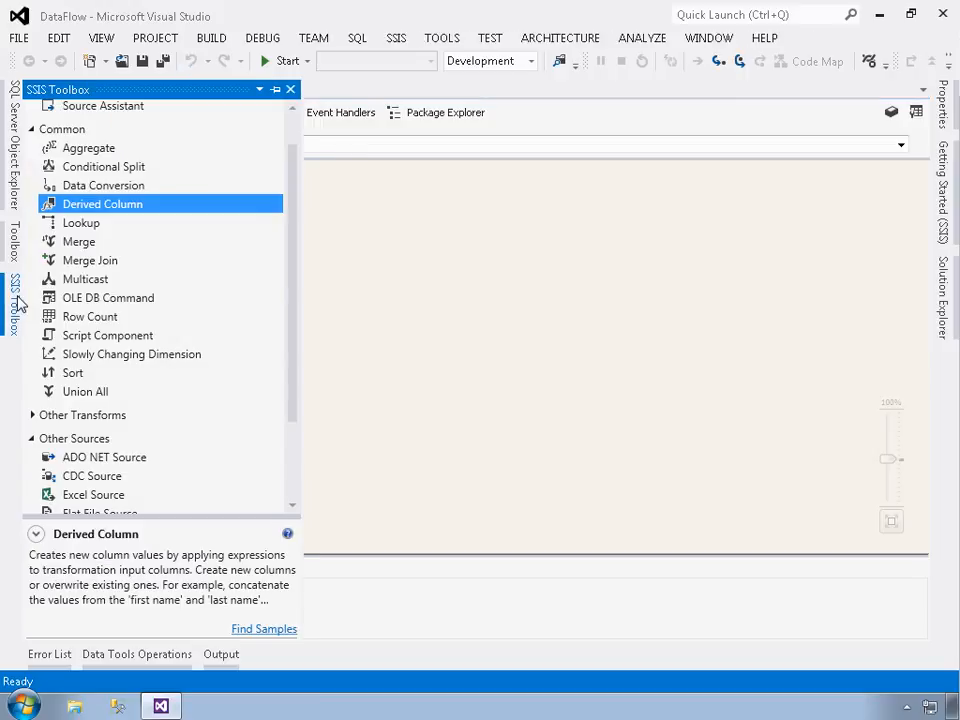
scroll(90, 325, down, 2)
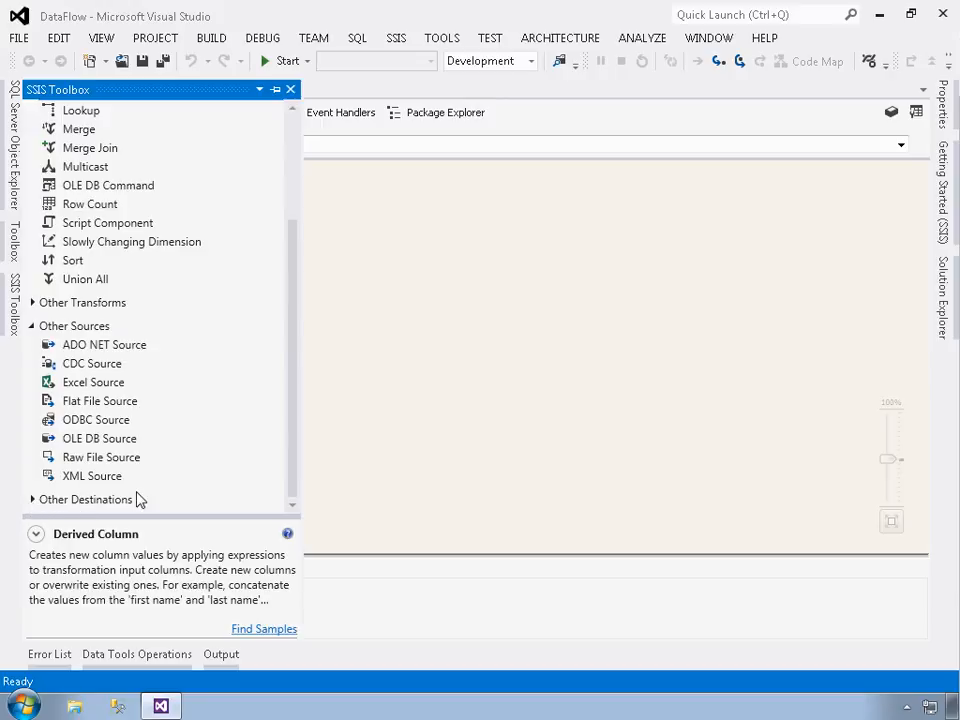
drag(294, 369, 309, 272)
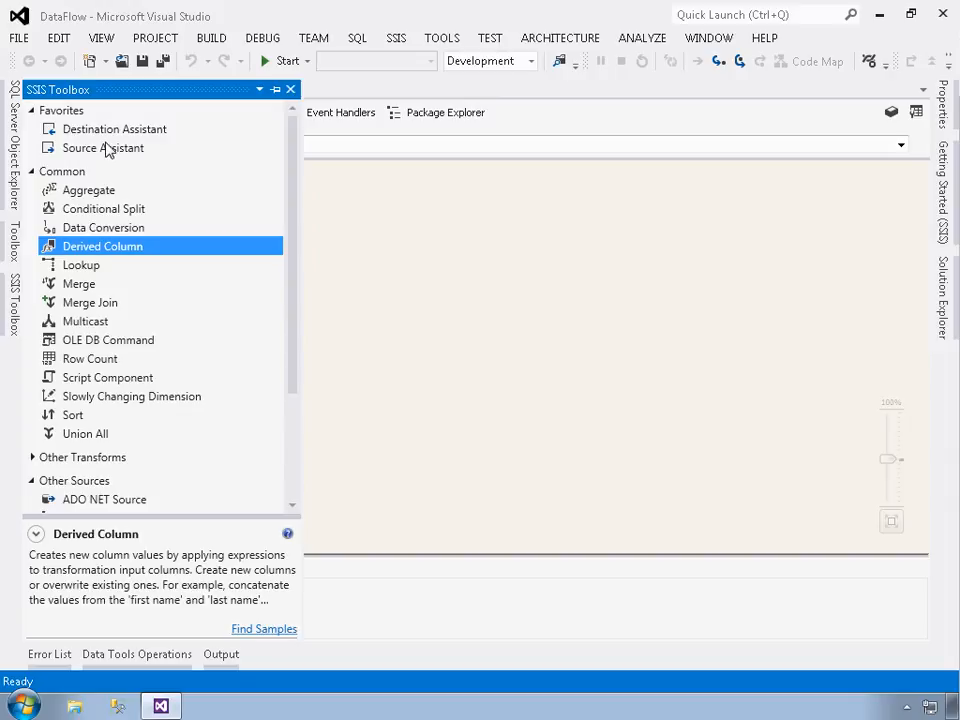
drag(294, 309, 291, 476)
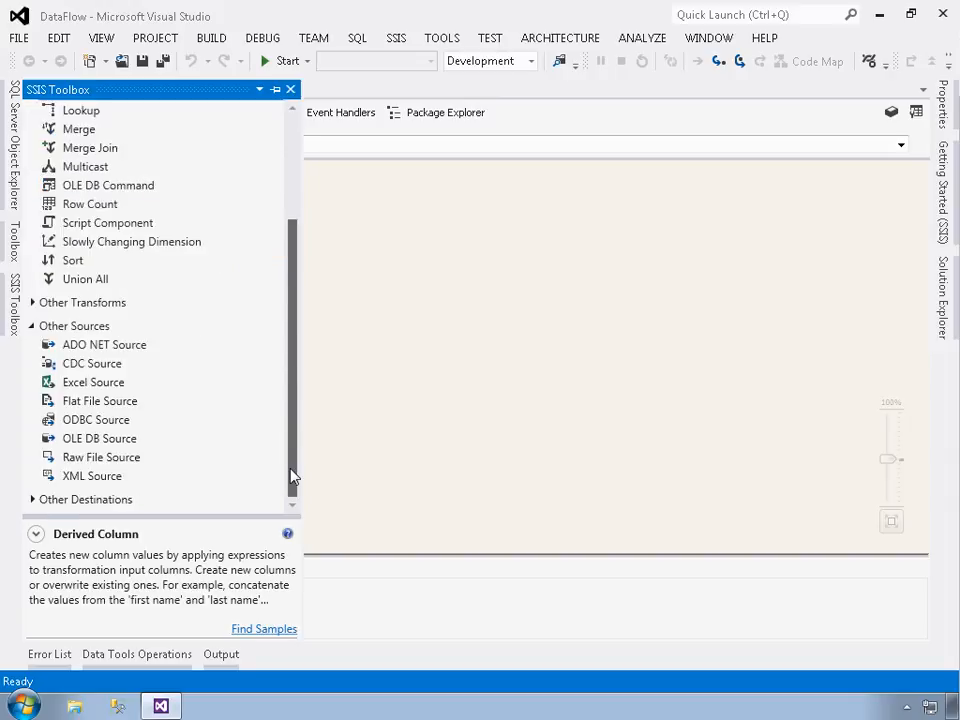
click(33, 500)
scroll(133, 456, down, 4)
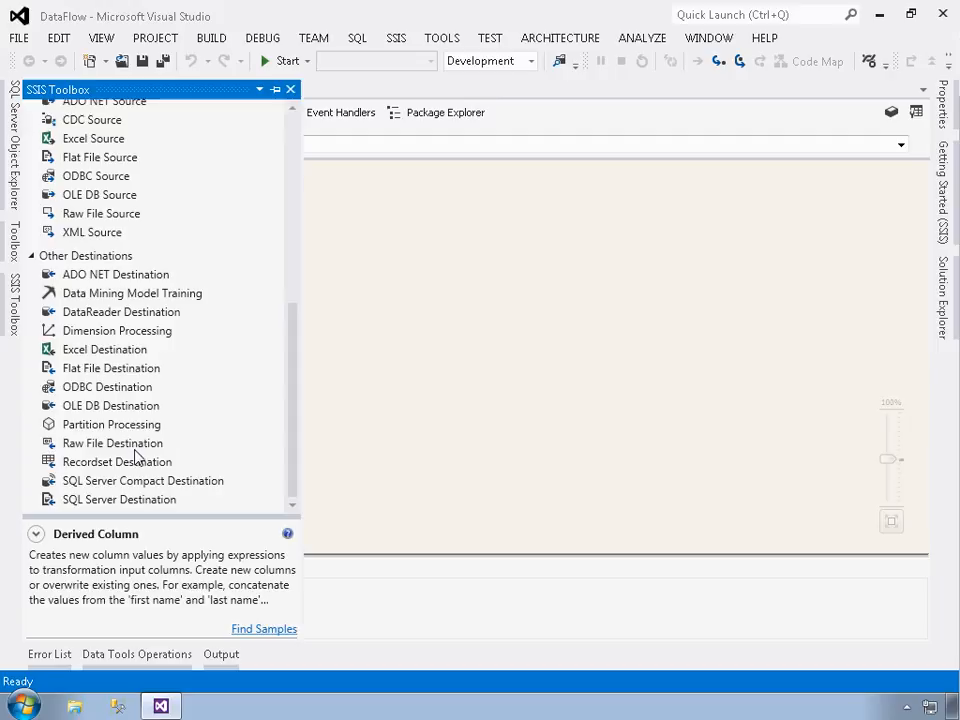
drag(120, 312, 352, 345)
drag(414, 375, 199, 424)
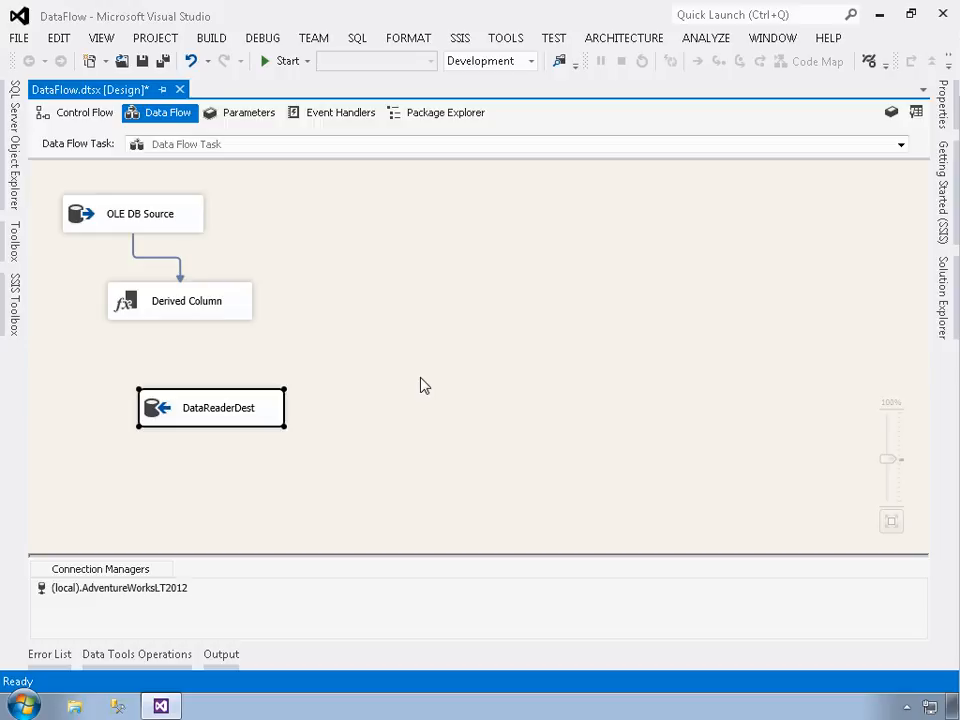
Connect the regular data output of the Derived Column transformation to the DataReader destination, keeping the destination's name
click(180, 309)
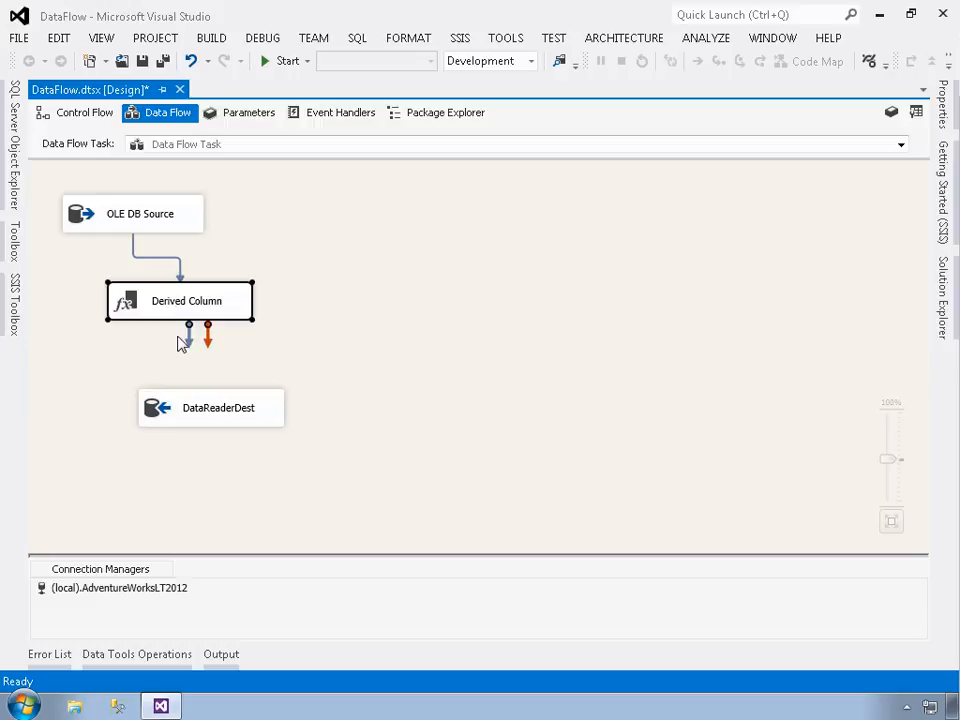
drag(189, 336, 210, 414)
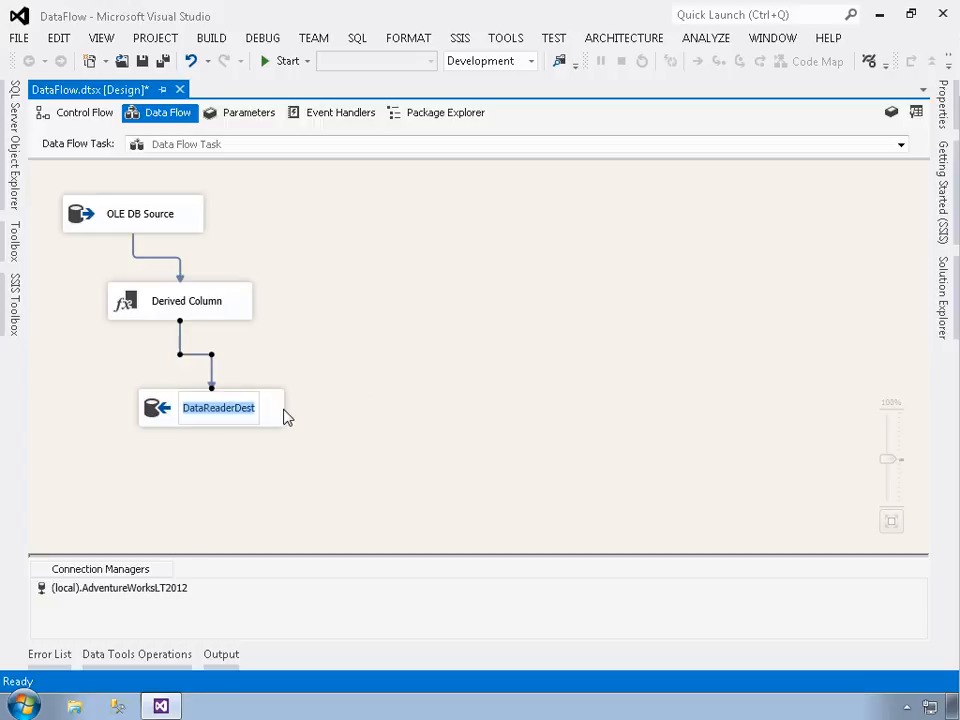
click(281, 418)
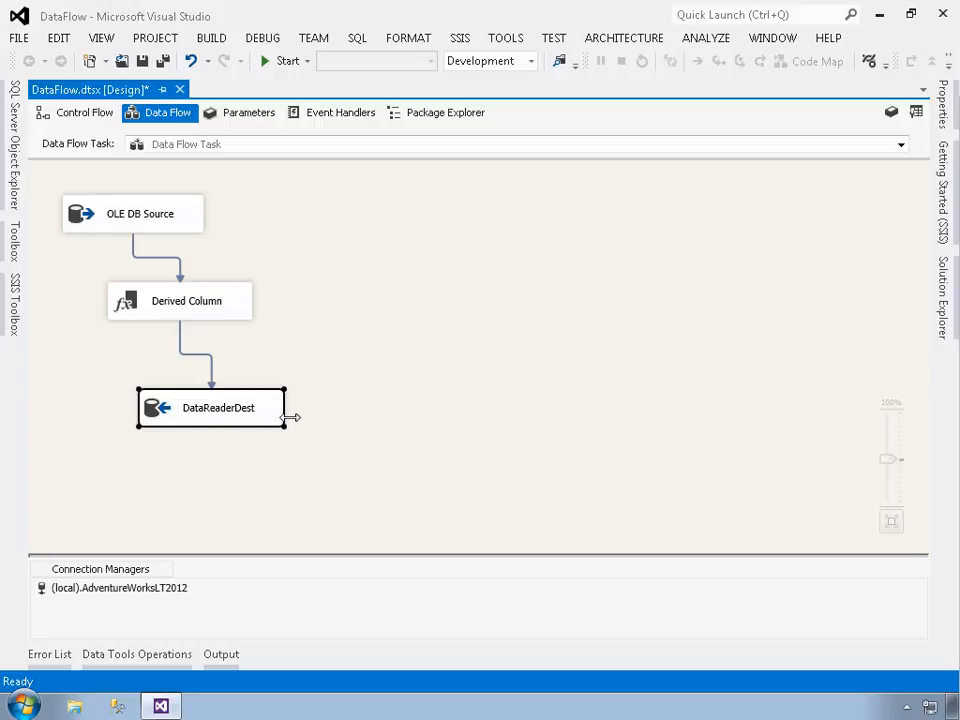
Open the DataReader destination's advanced editor and set its ReadTimeout property to 0
double_click(206, 418)
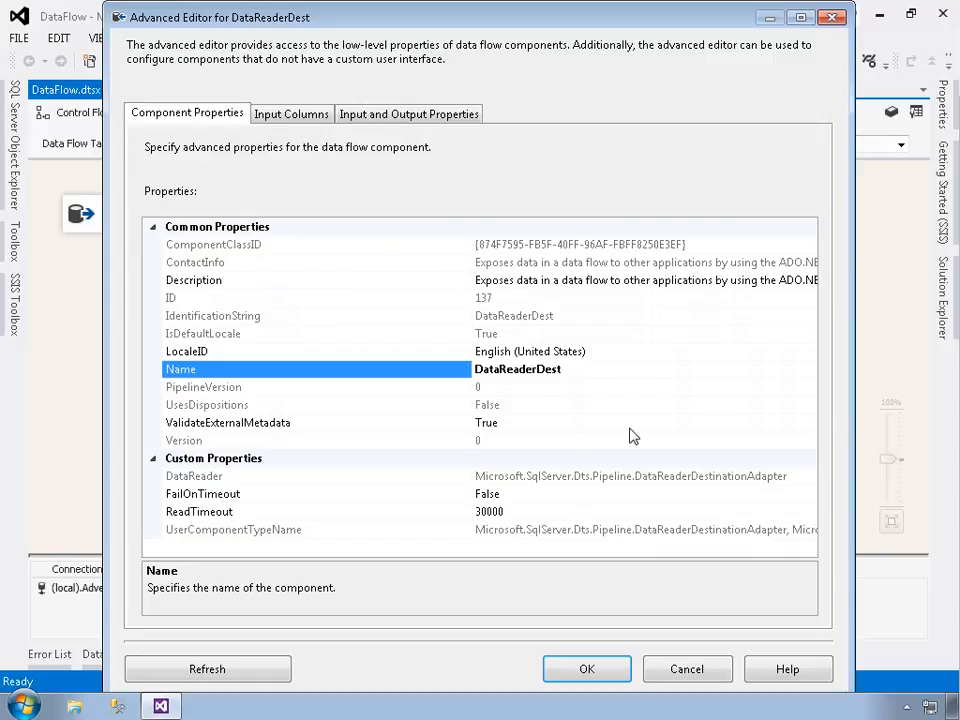
click(217, 521)
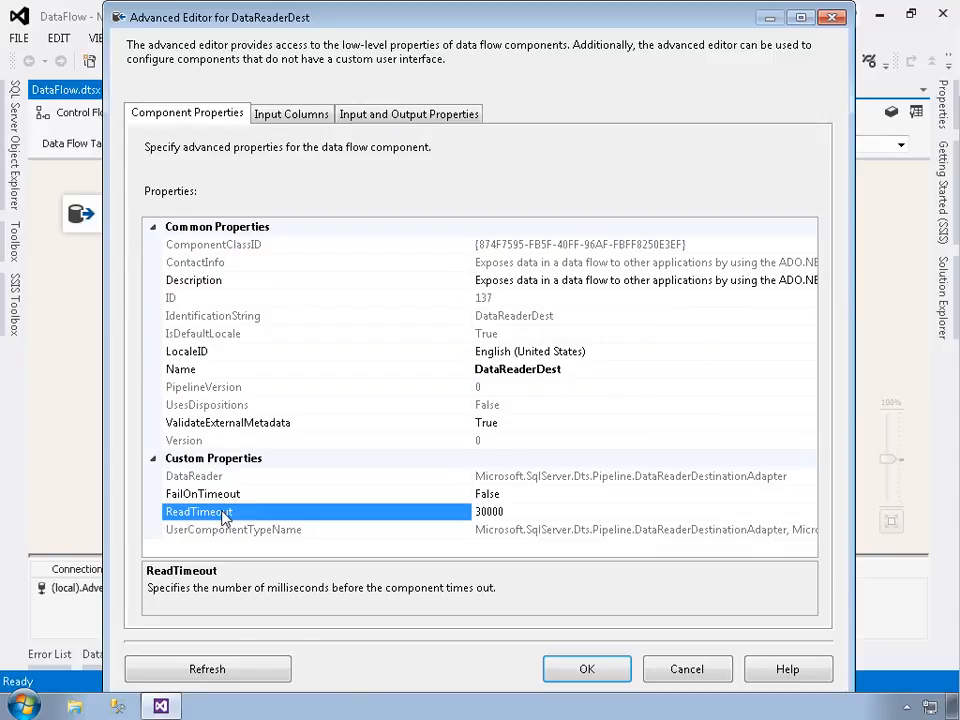
text(0)
Show the destination's available input columns and enlarge the list and its Name column to fit the full column names
click(286, 117)
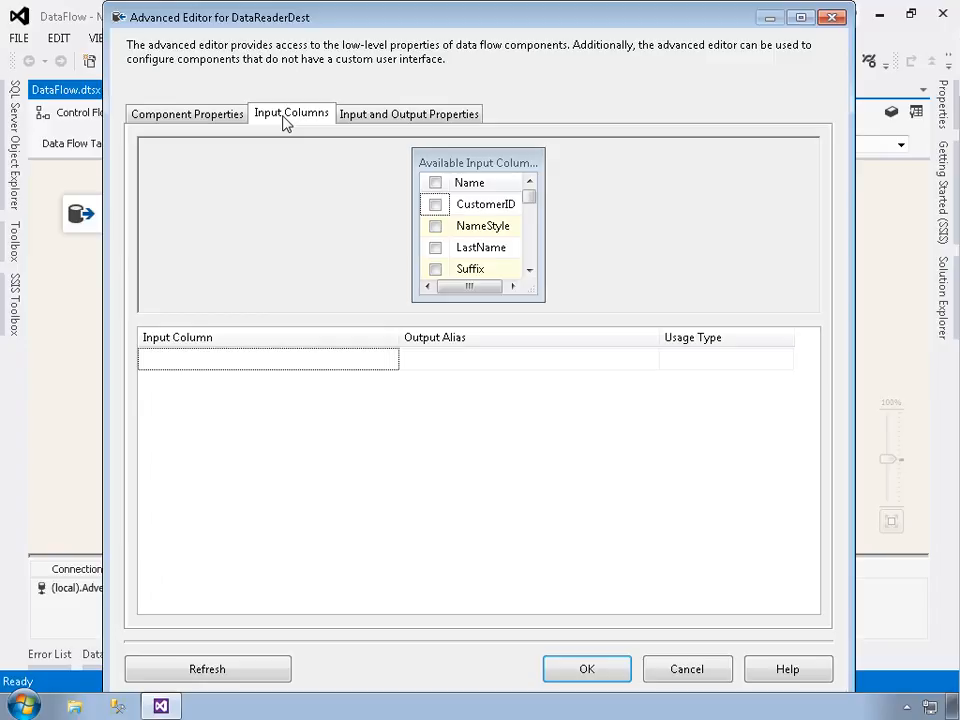
drag(477, 313, 476, 334)
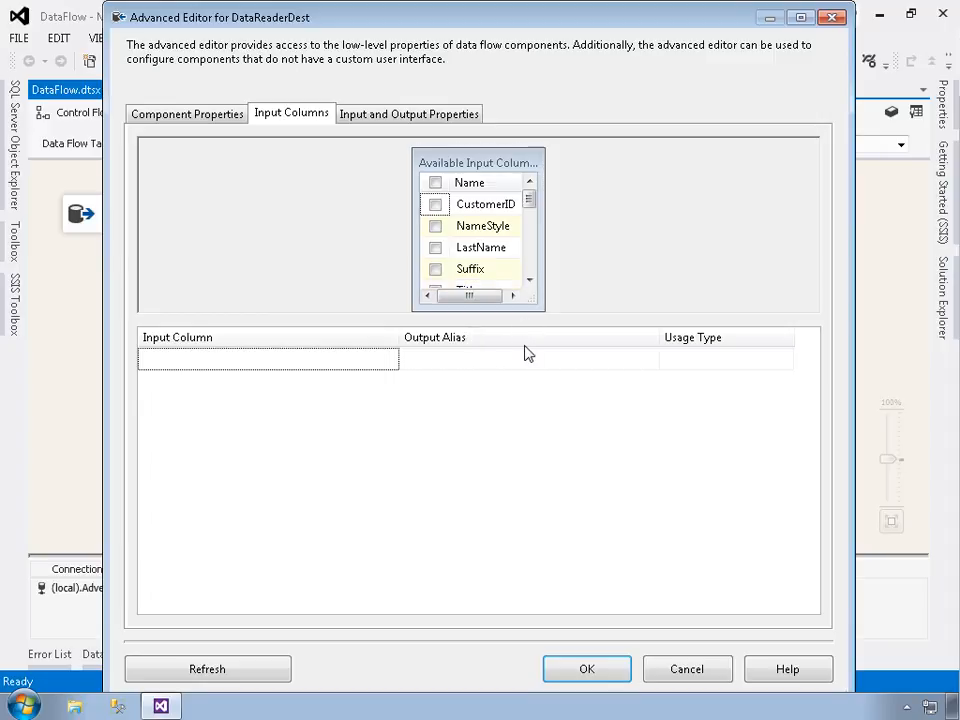
drag(566, 320, 572, 452)
drag(494, 385, 504, 448)
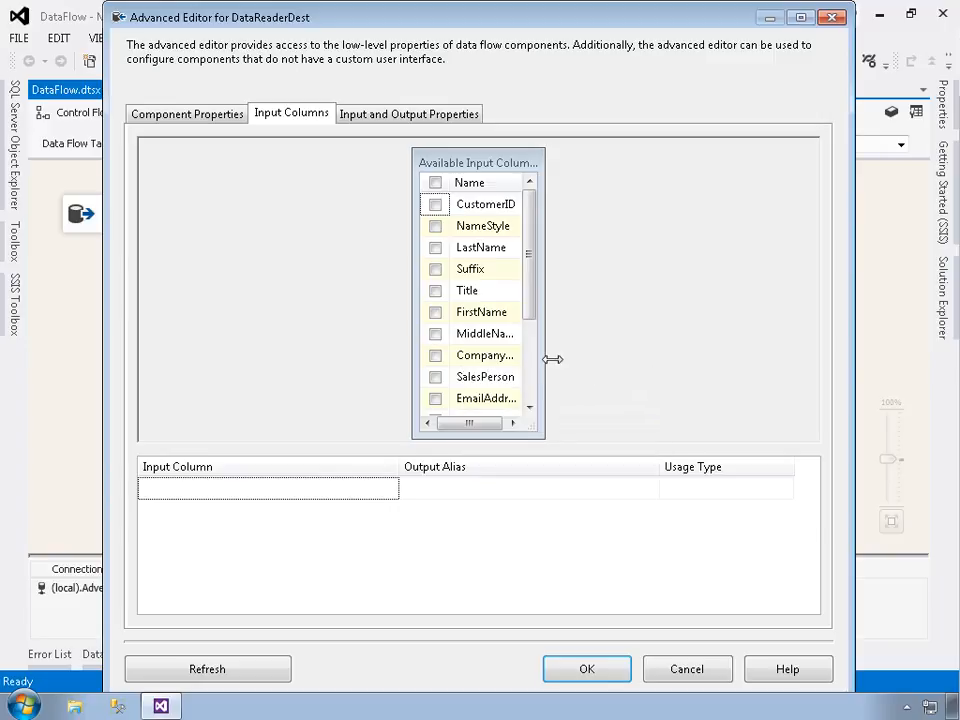
drag(576, 361, 628, 360)
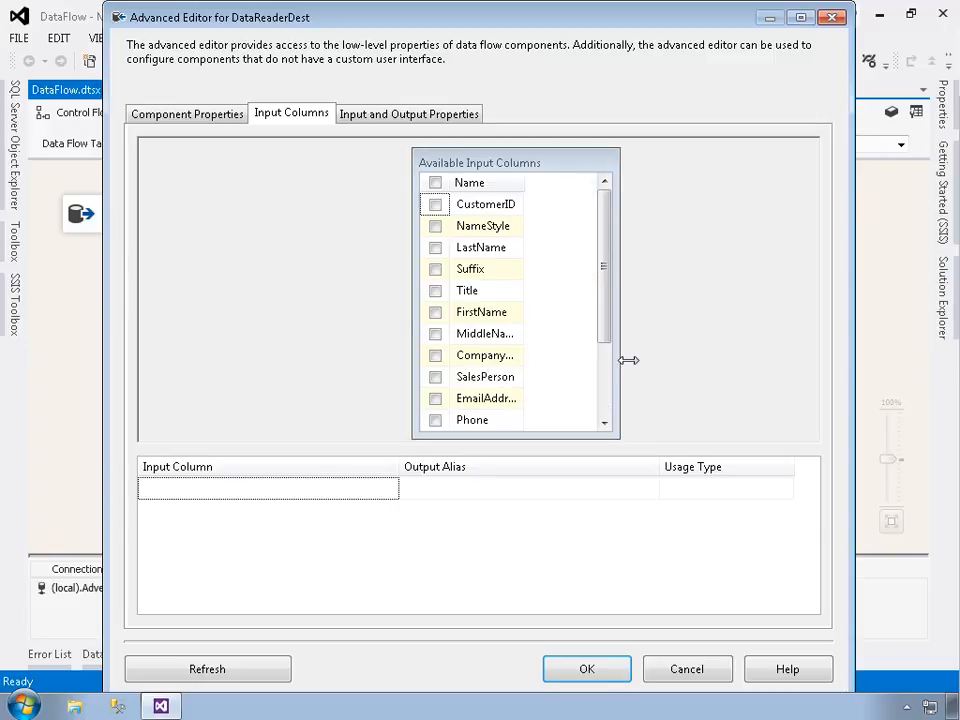
double_click(540, 192)
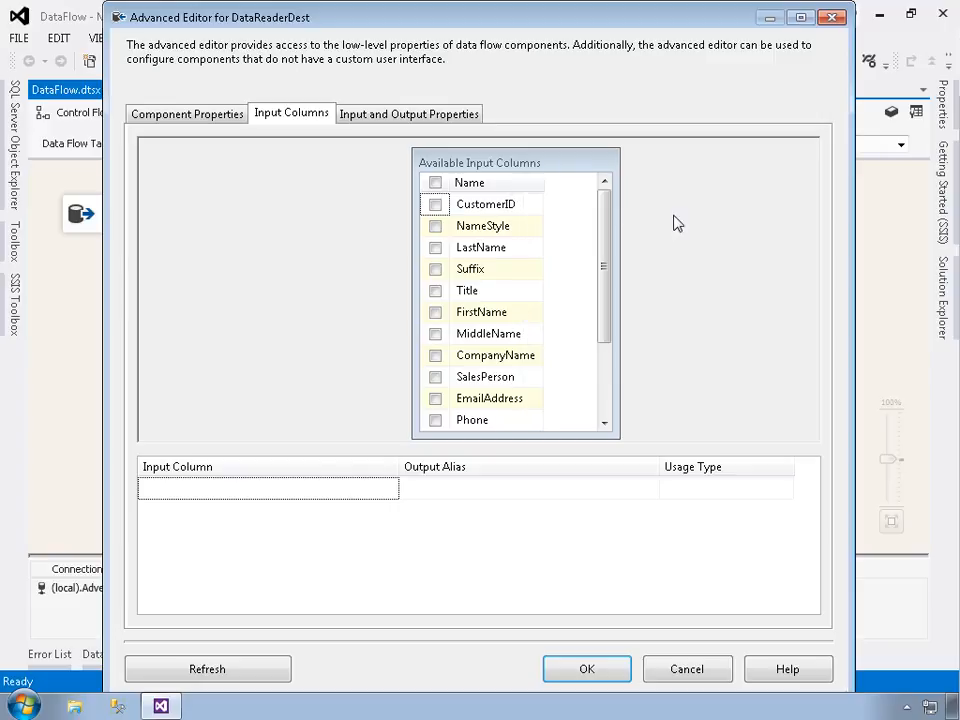
Include FullName, CustomerID, FirstName and LastName as input columns of the DataReader destination
click(606, 376)
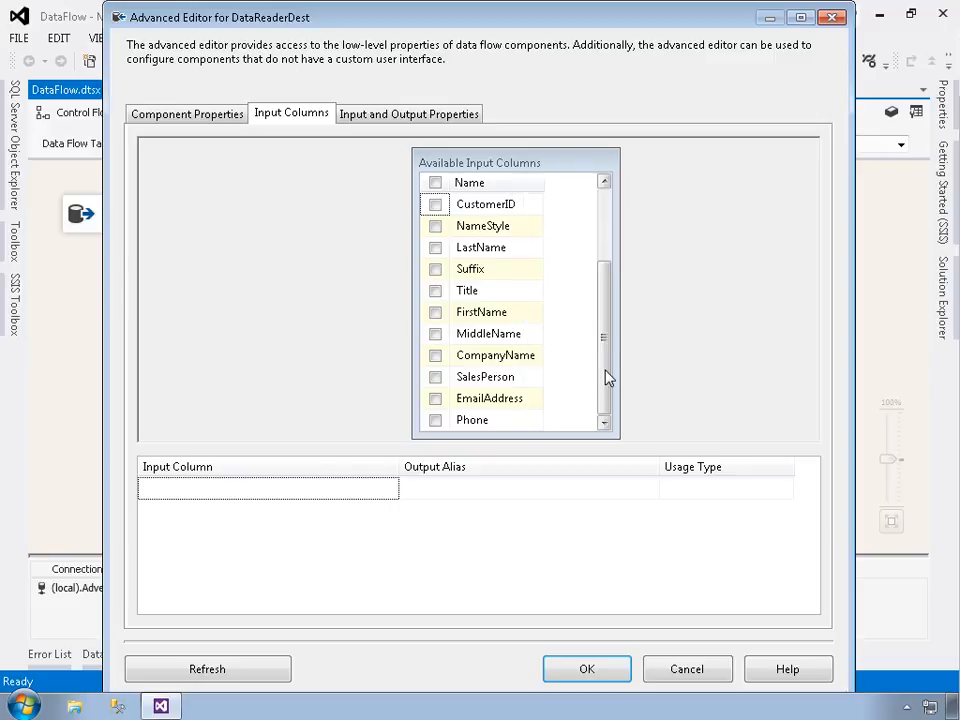
click(435, 421)
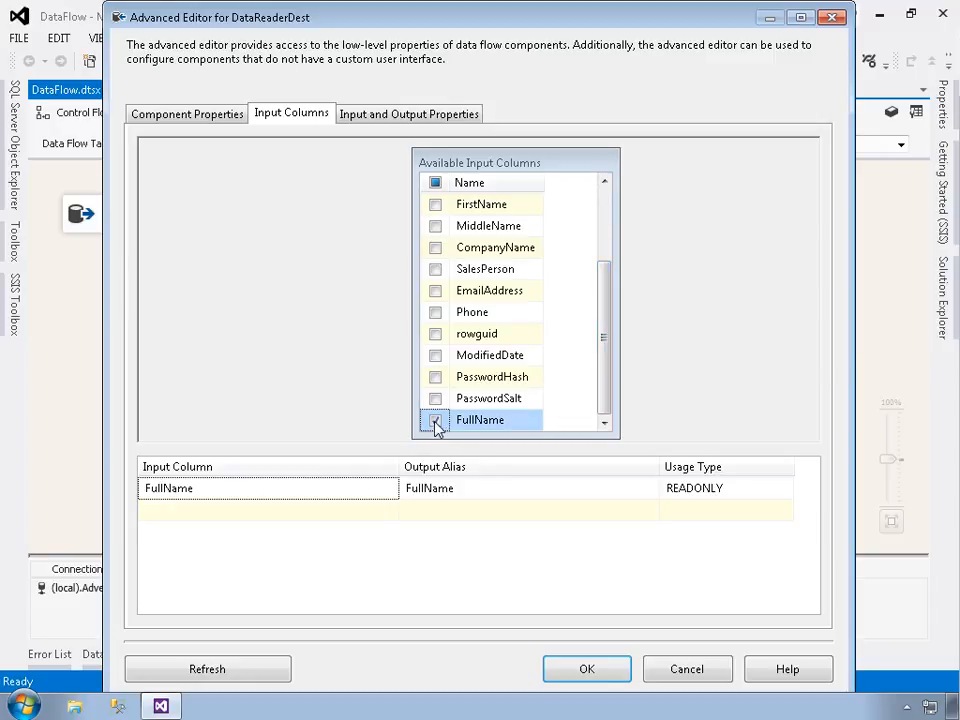
click(606, 222)
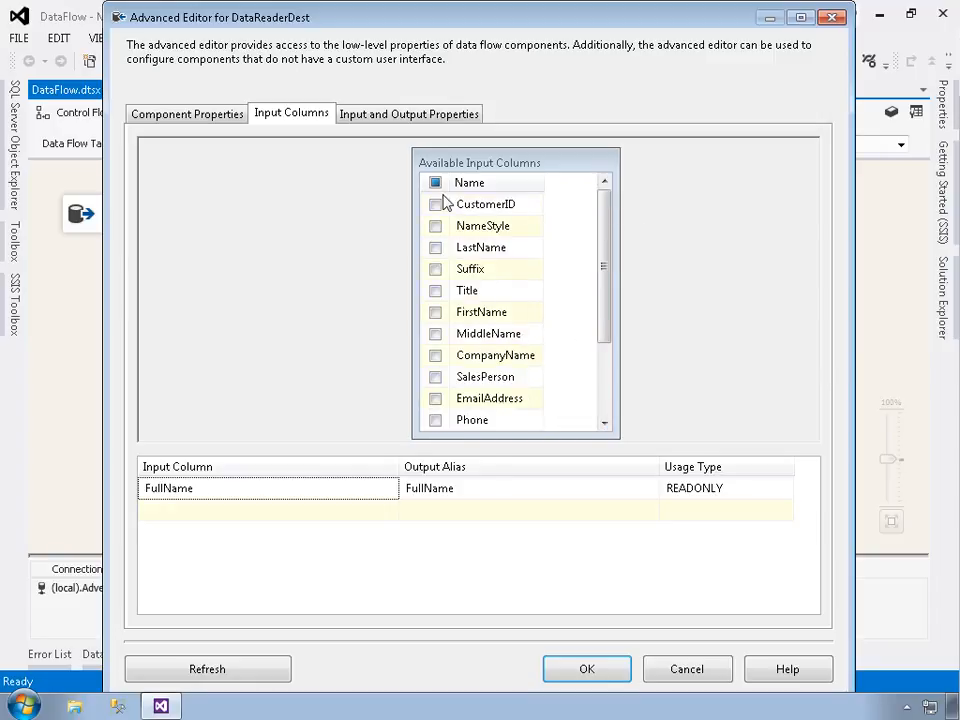
click(435, 204)
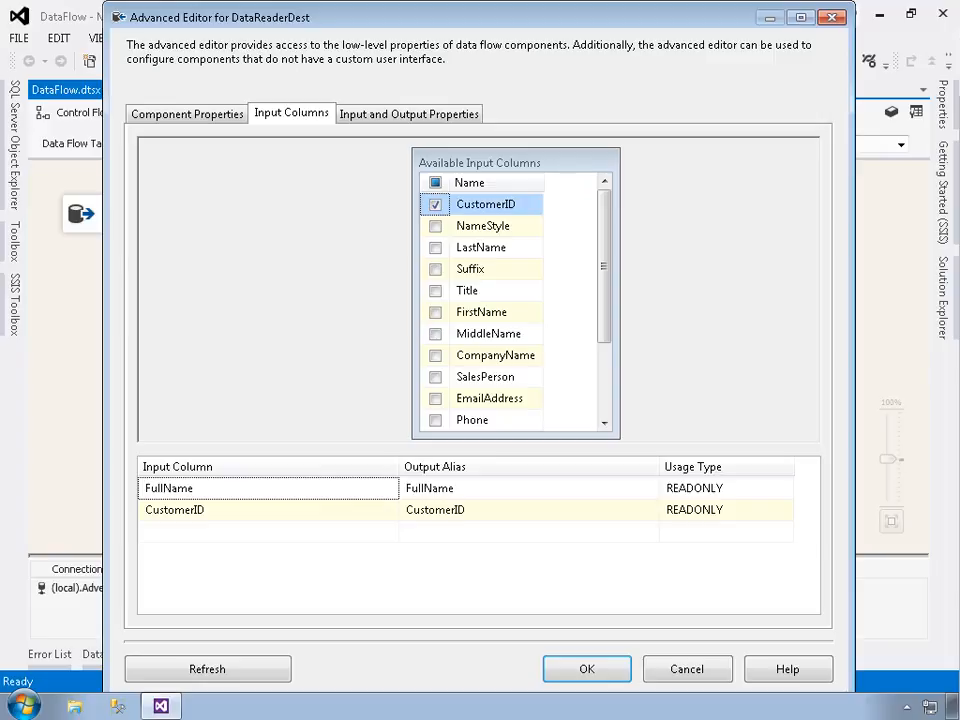
click(436, 313)
click(436, 248)
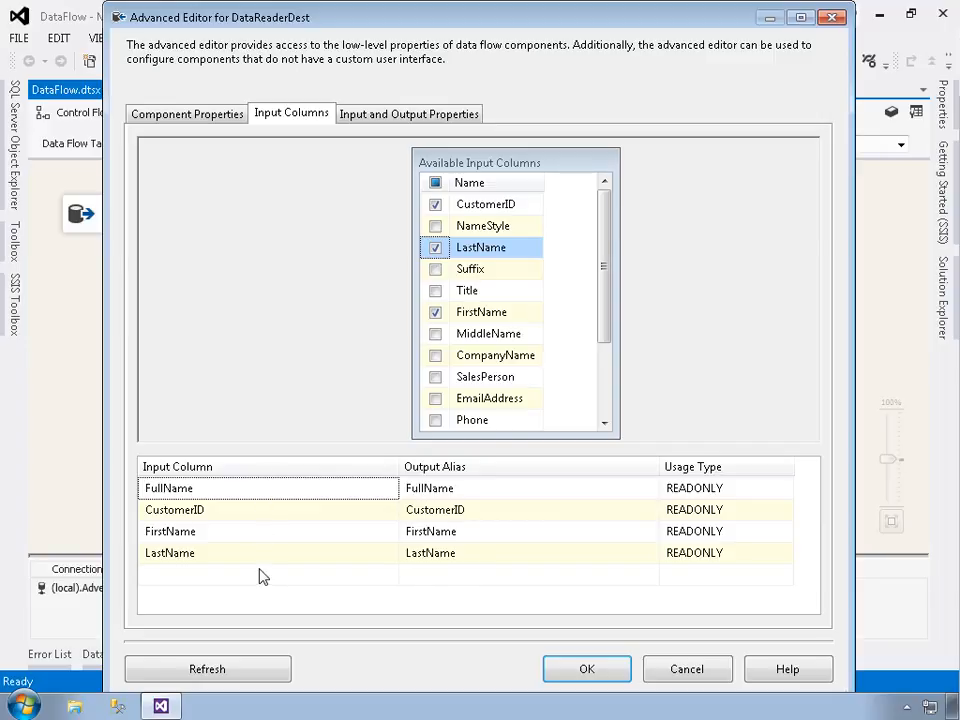
Check FullName's output alias and usage type options, keep READONLY, and accept the destination's settings
click(478, 491)
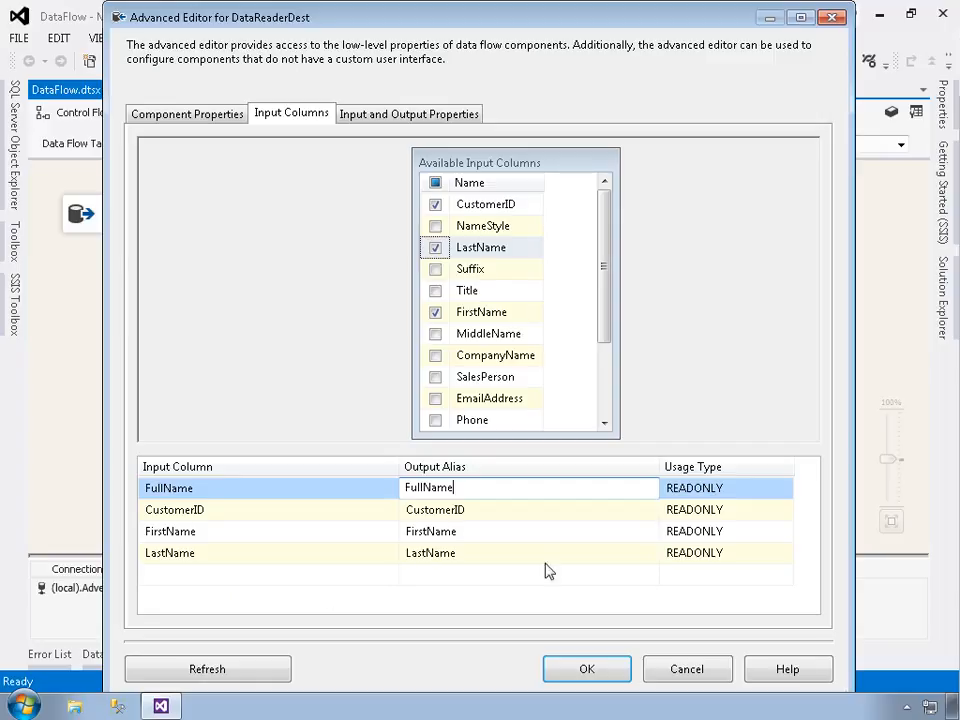
click(756, 494)
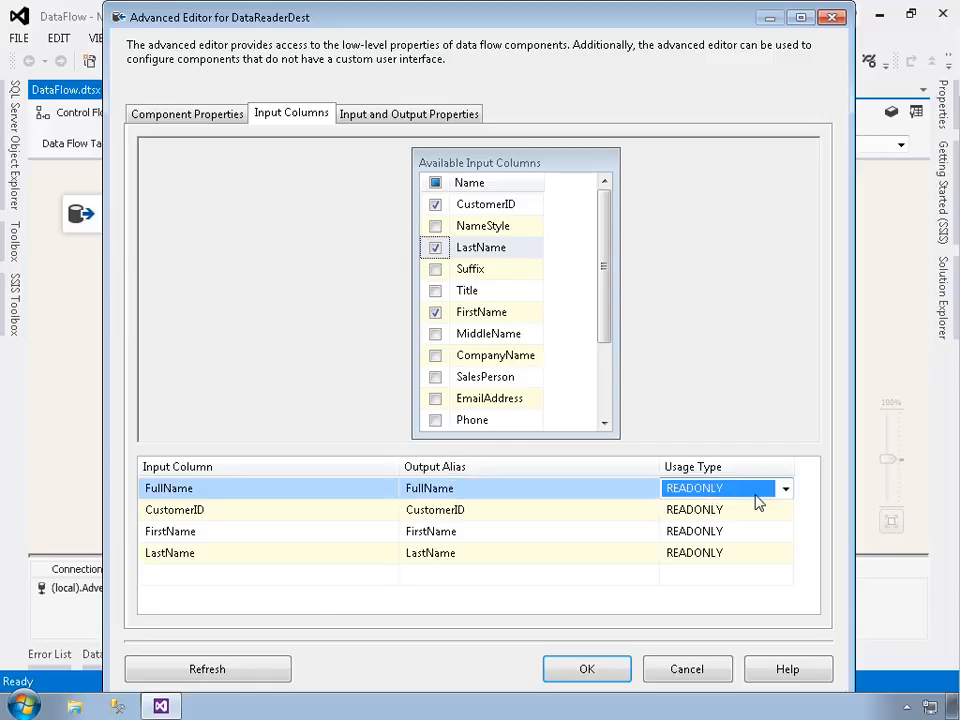
click(786, 488)
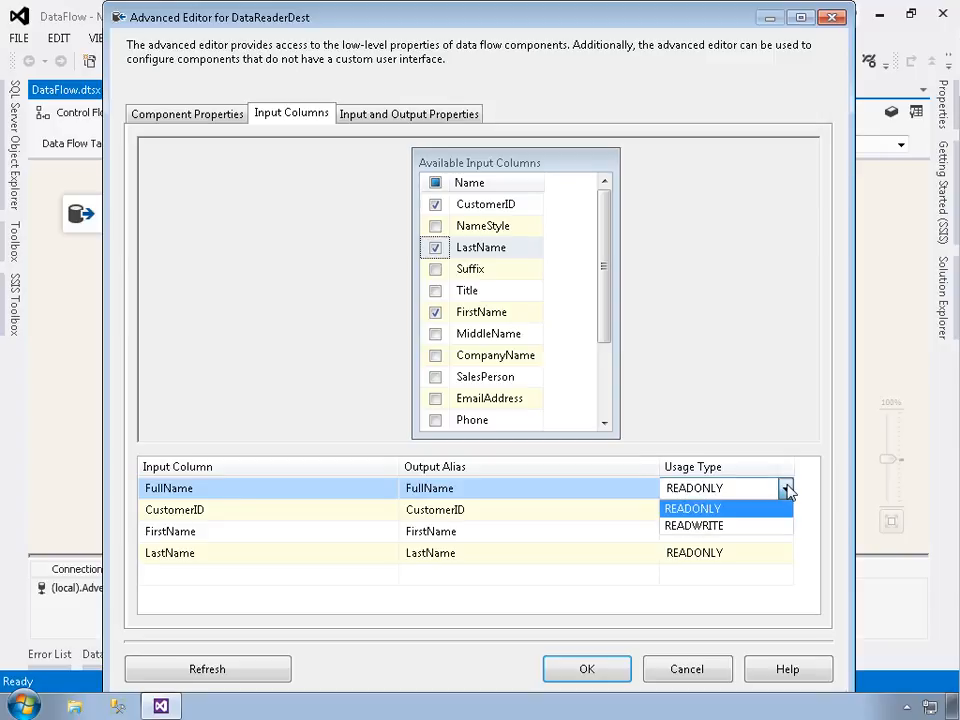
click(786, 488)
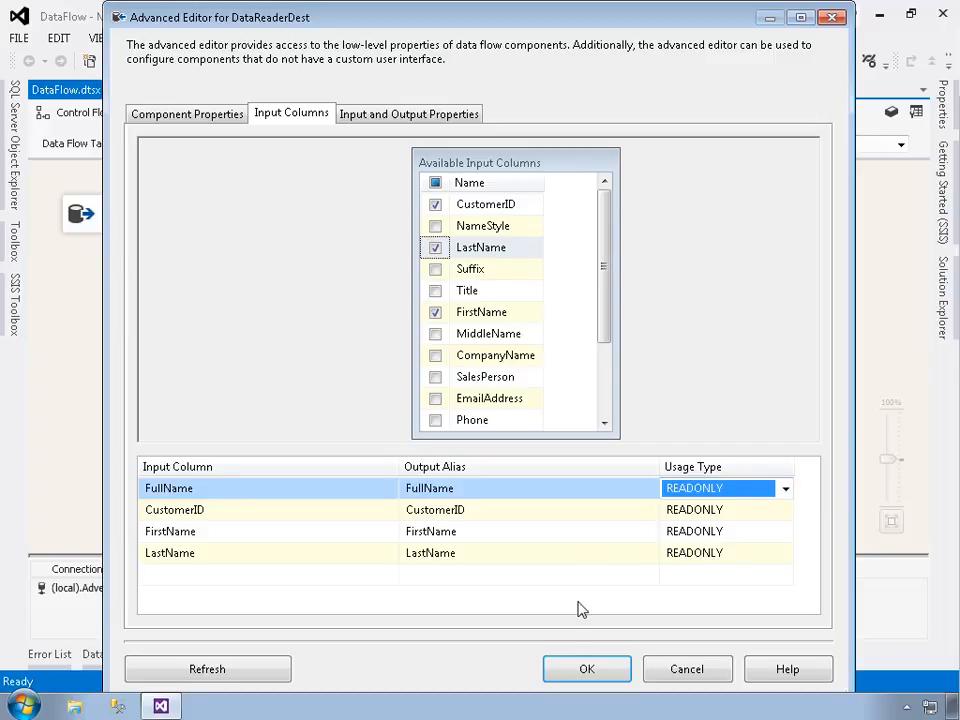
click(586, 670)
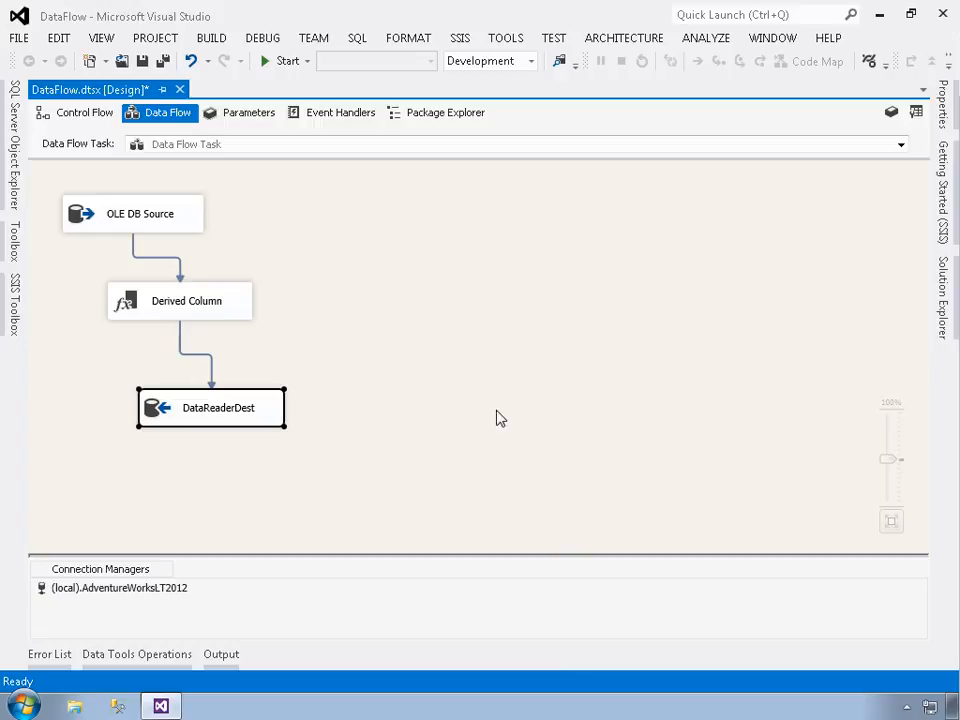
Save the DataFlow.dtsx package and start running it in the debugger
click(142, 61)
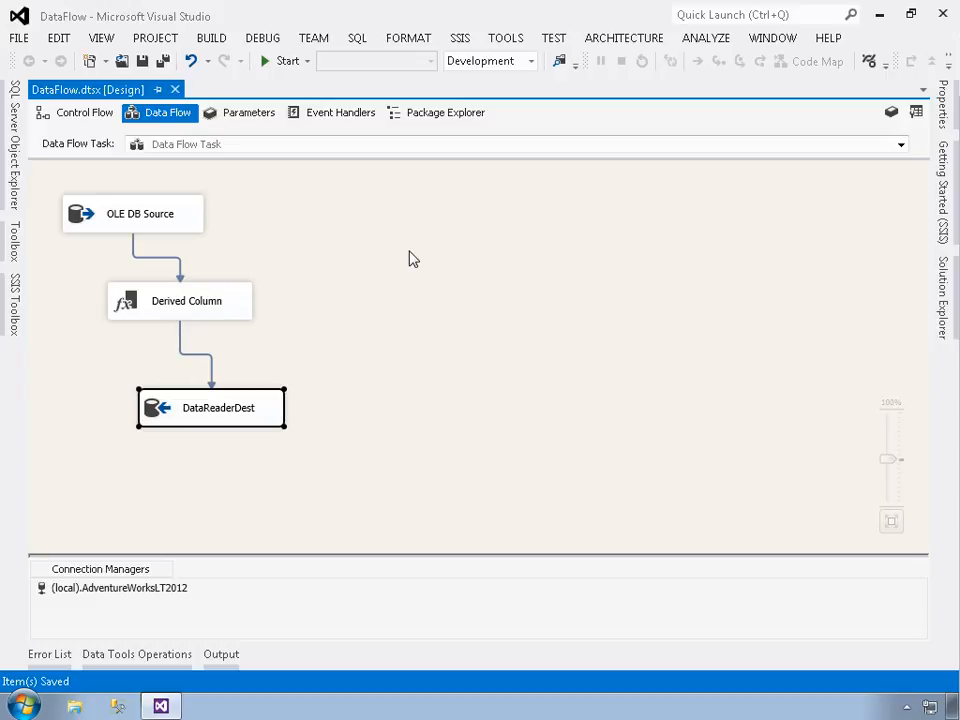
click(281, 62)
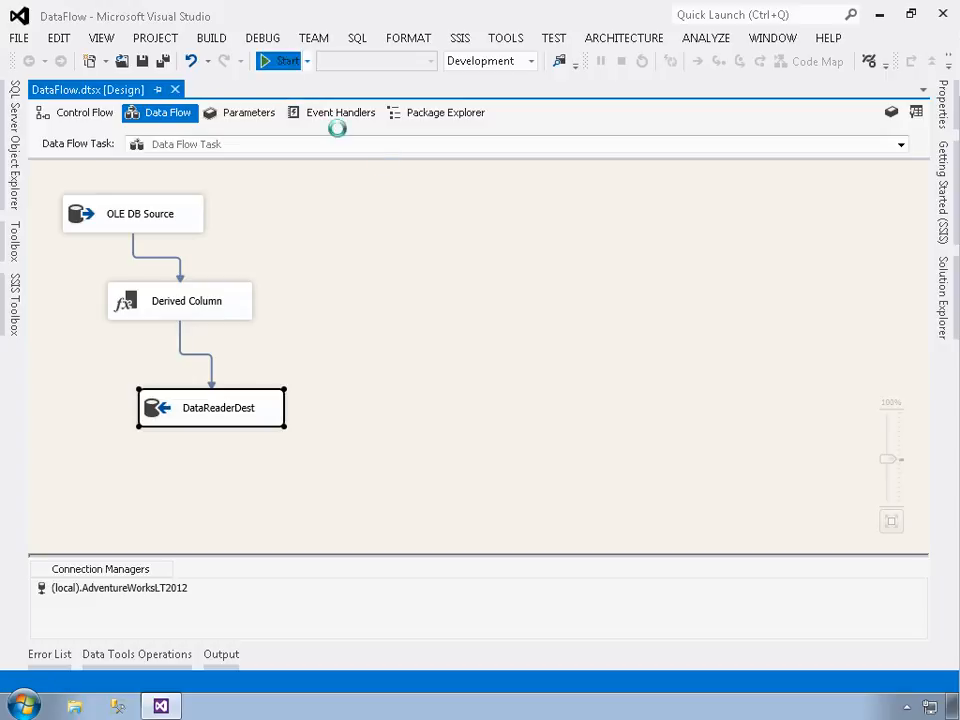